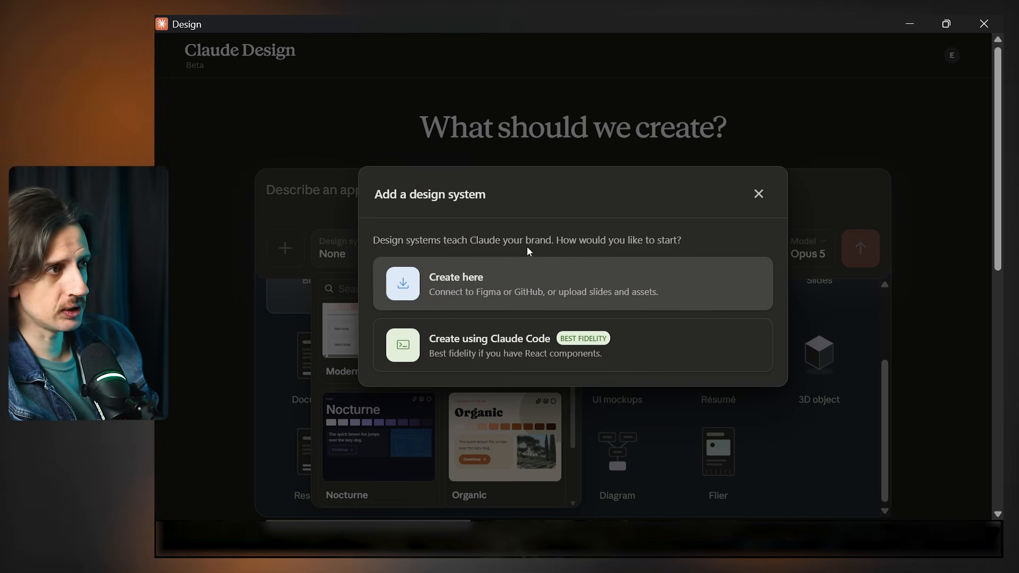
# Step: Start a new design system with the Create here option and review the setup form's sections
pyautogui.click(454, 291)
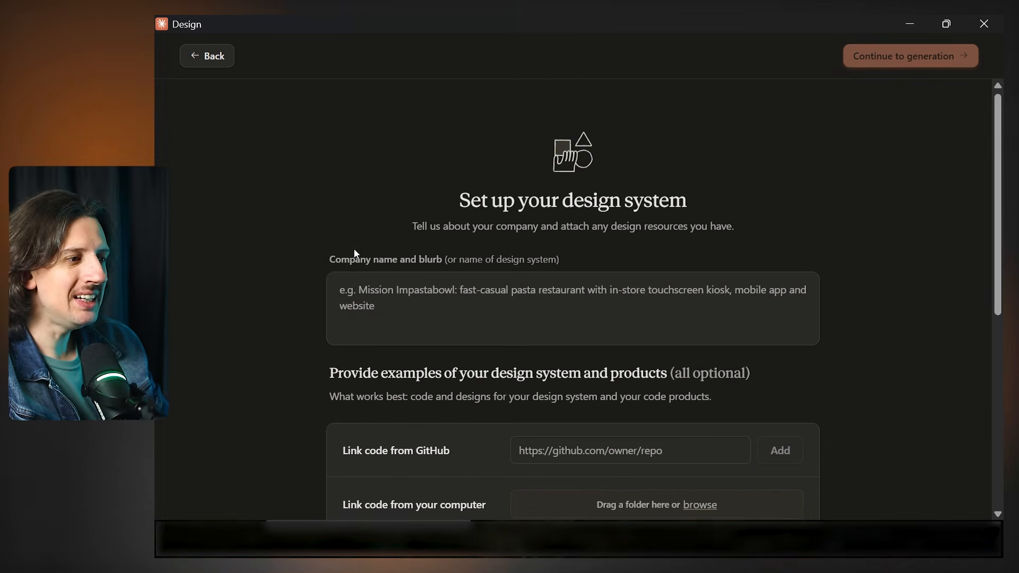
pyautogui.scroll(-1, 356, 254)
pyautogui.scroll(-5, 356, 254)
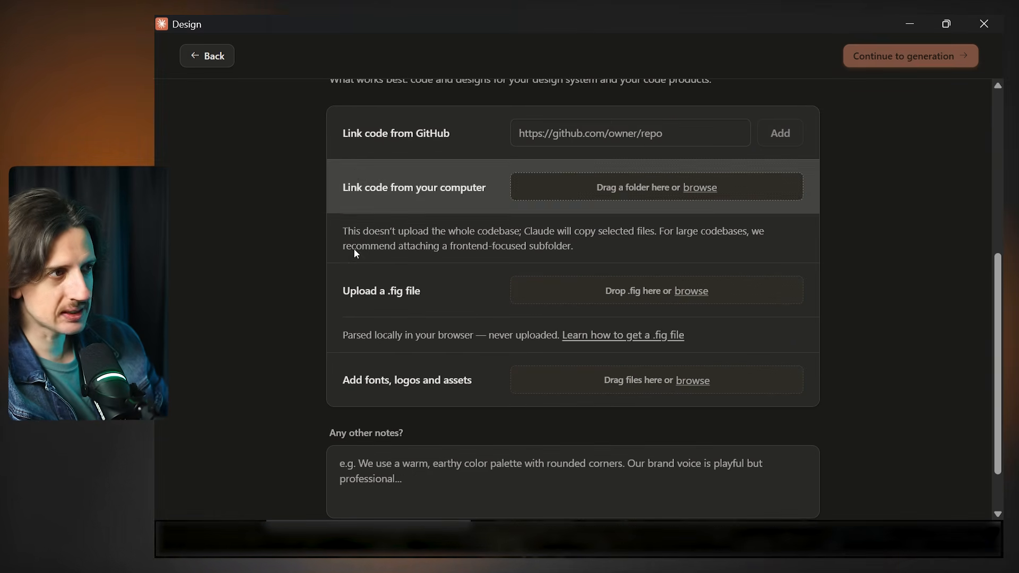
pyautogui.scroll(8, 355, 250)
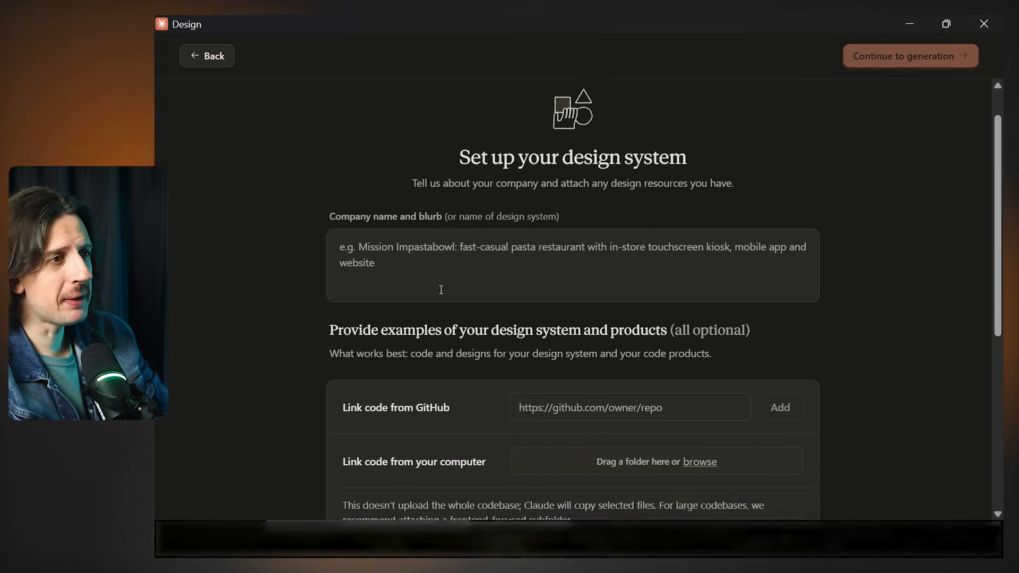
pyautogui.scroll(-3, 442, 289)
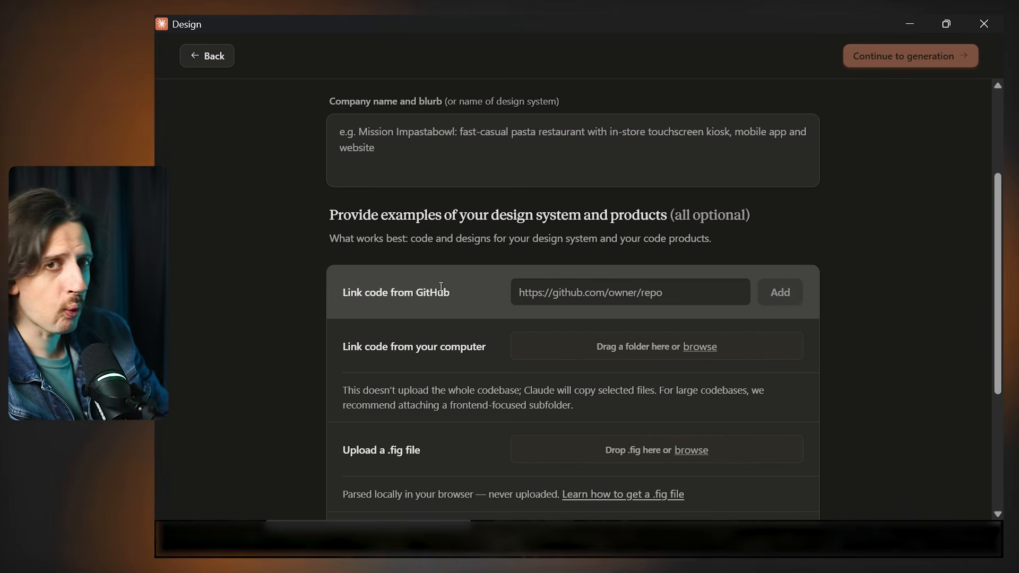
pyautogui.scroll(-4, 442, 287)
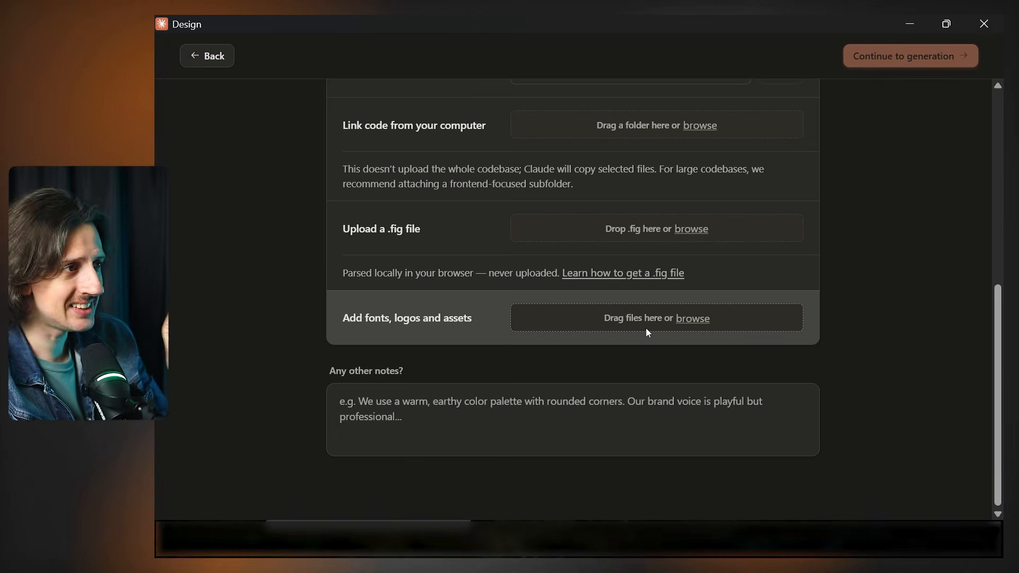
pyautogui.scroll(7, 848, 274)
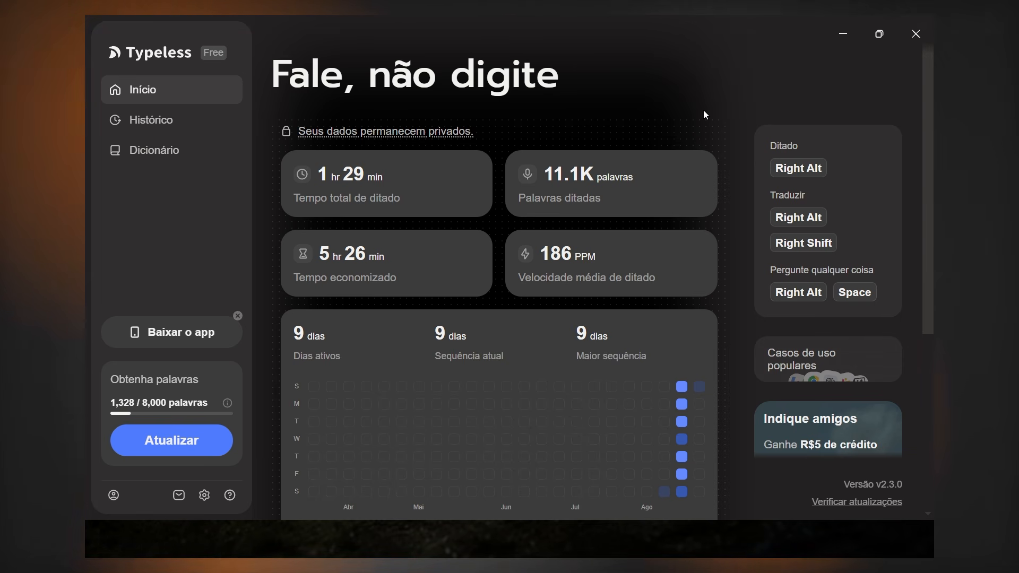
# Step: Switch to the Claude chat, clear the campaign request from the prompt and start a new voice dictation
pyautogui.hotkey('alt', 'Tab')
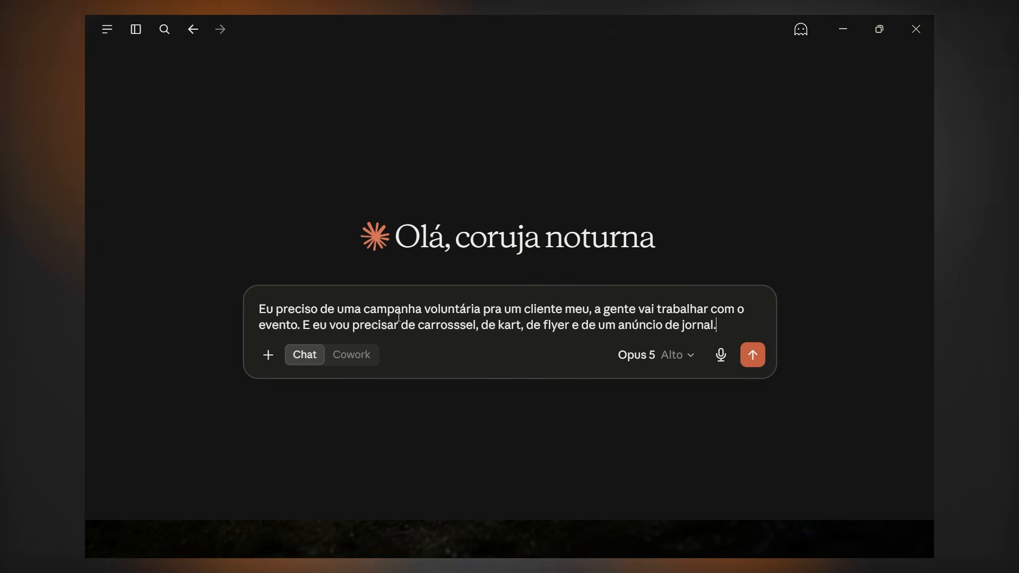
pyautogui.hotkey('ctrl', 'a')
pyautogui.press('BackSpace')
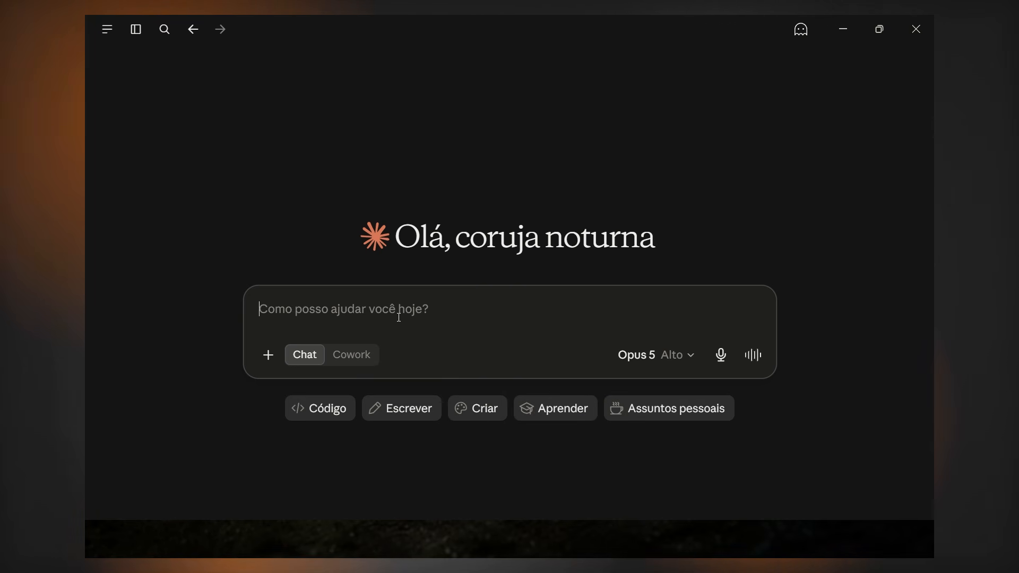
pyautogui.press('ctrl+super+space')
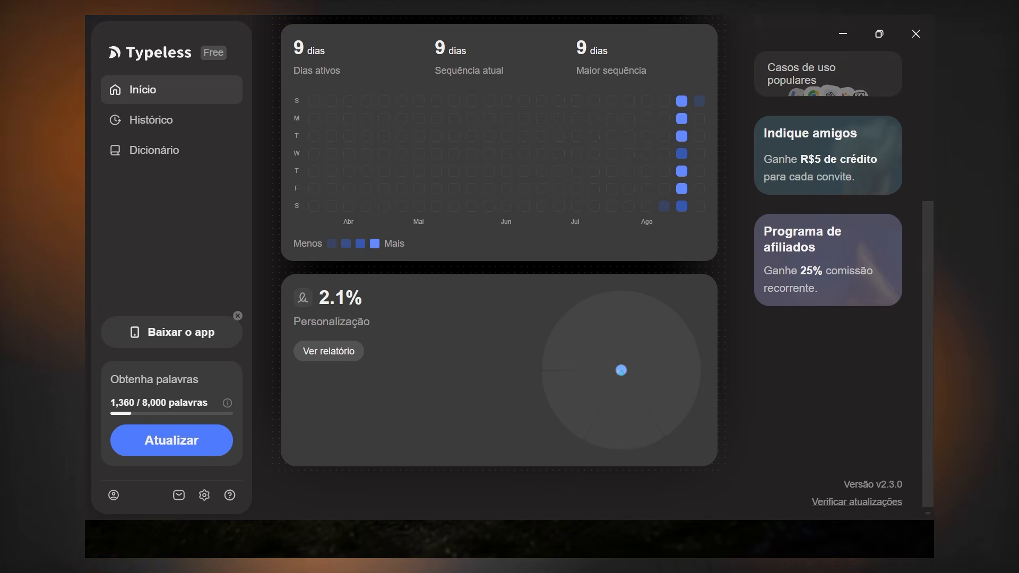
# Step: Ask Typeless by voice for visual identity ideas for an innovation event and read through its answer
pyautogui.press('ctrl+super')
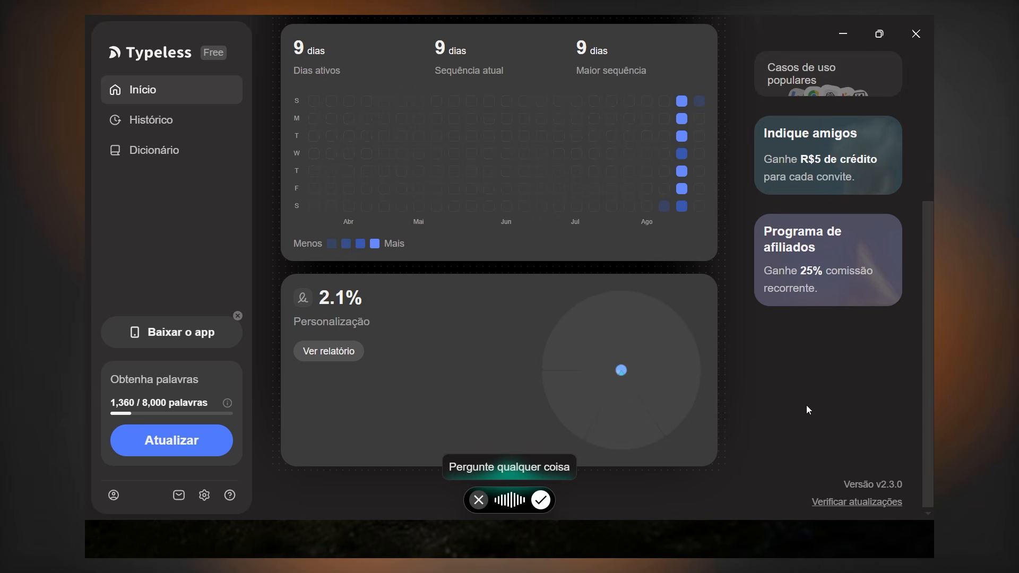
pyautogui.press('Return')
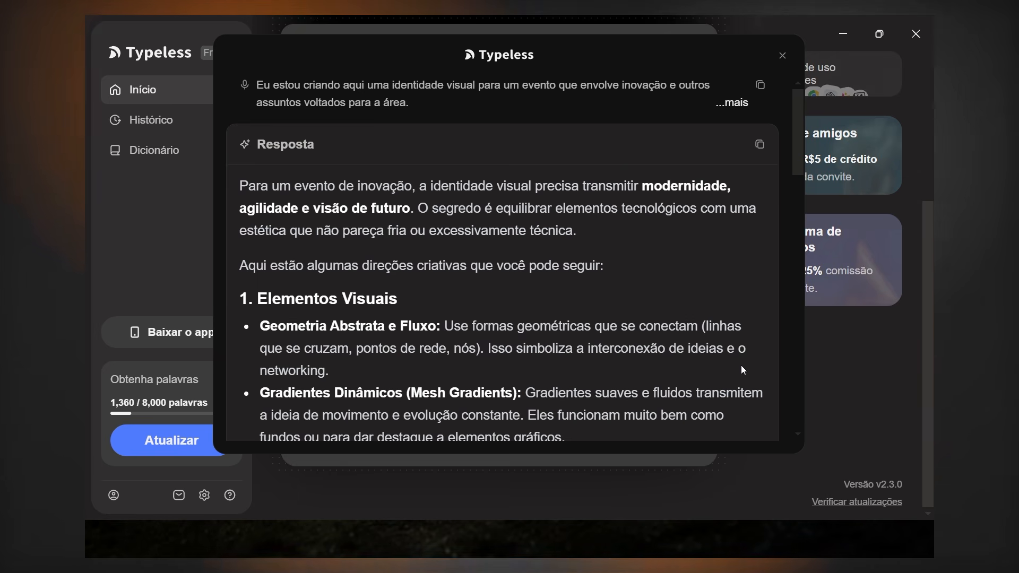
pyautogui.scroll(-5, 482, 255)
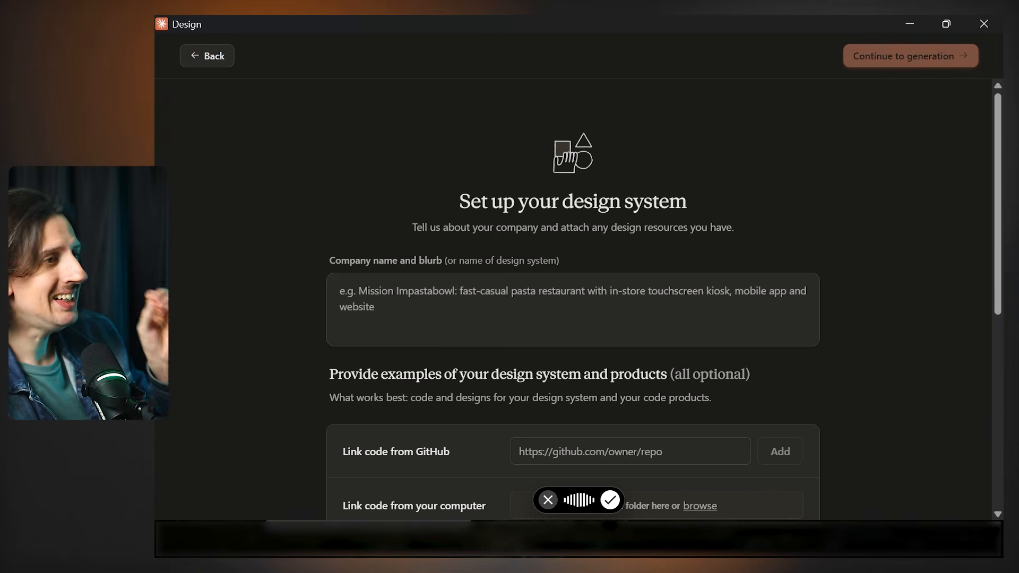
# Step: Describe MD Criação as a Brazilian AI, marketing and communication event with disruptive, direct language, and attach Roboto.zip, Syncopate.zip and LOGO.svg
pyautogui.moveTo(661, 354); pyautogui.dragTo(340, 297)
pyautogui.click(392, 317)
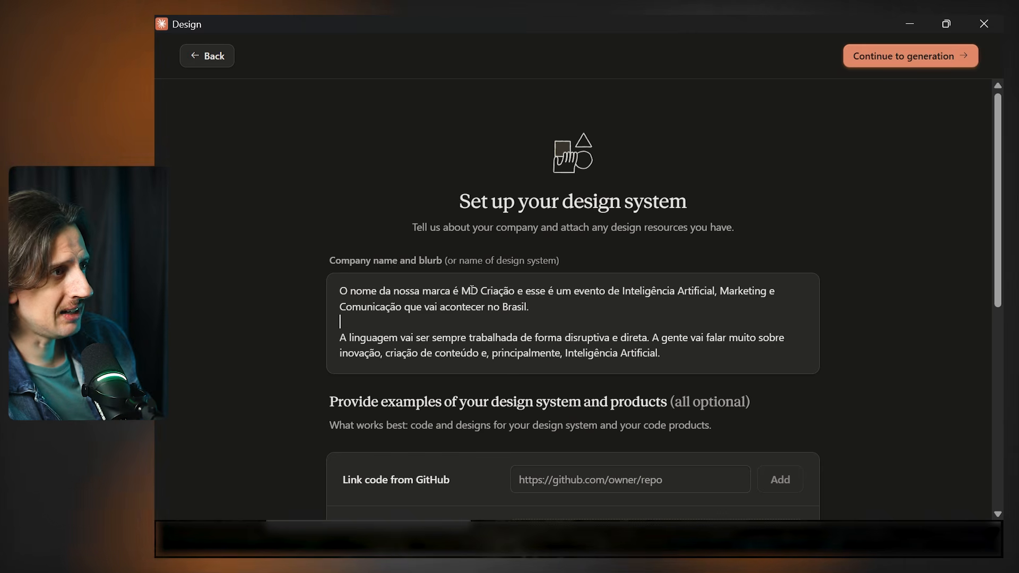
pyautogui.scroll(-6, 657, 354)
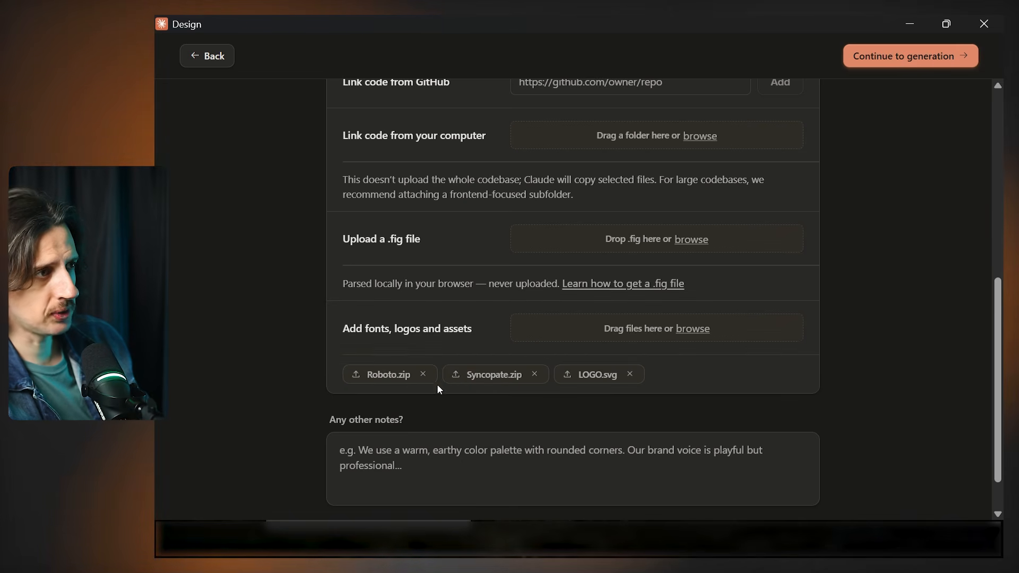
# Step: Dictate notes requesting a near-black blue background, light cyan, white and washed-red accents, and grids, HUDs, triangles and geometric figures as brand elements
pyautogui.scroll(-1, 612, 370)
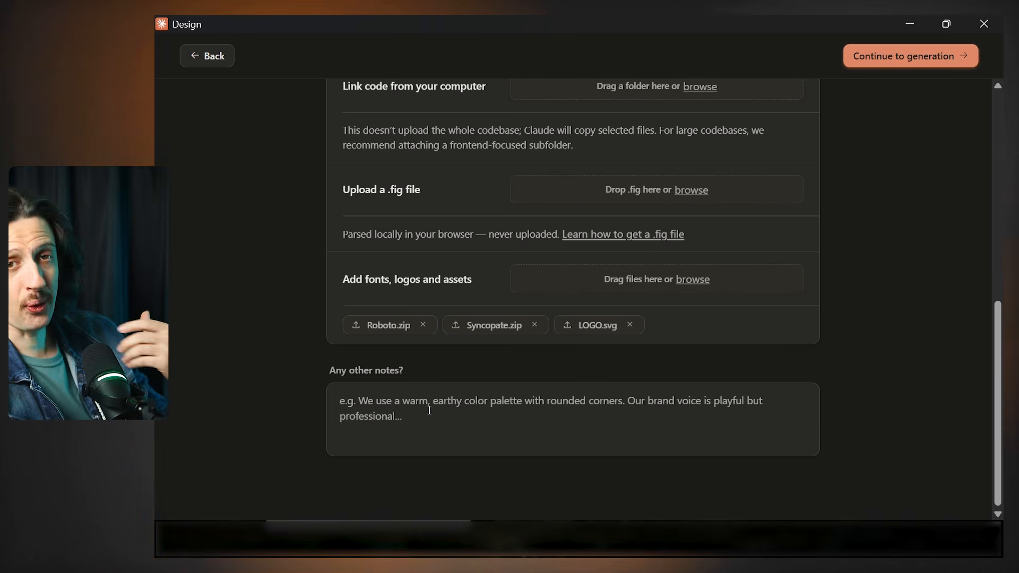
pyautogui.press('ctrl+super')
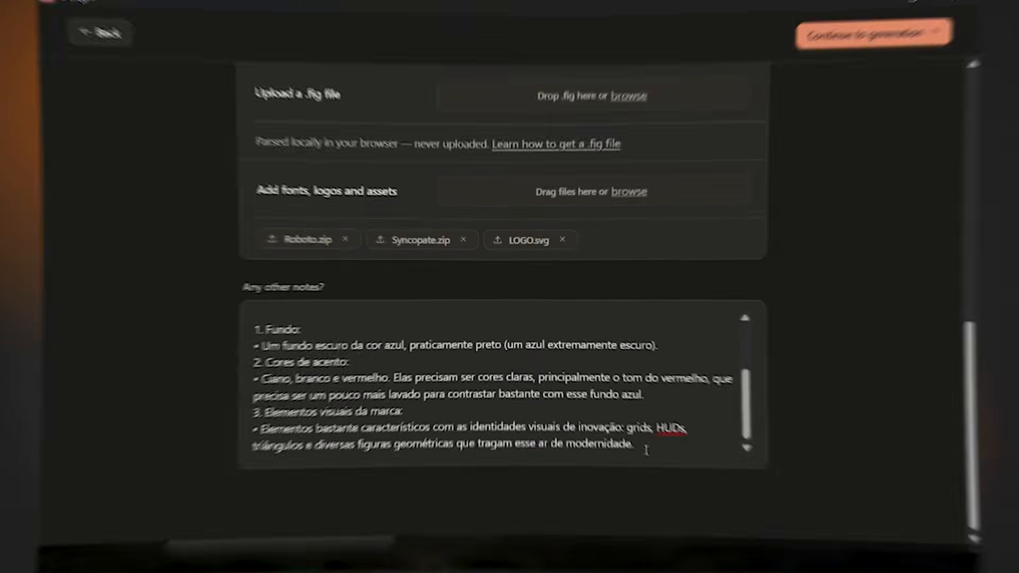
pyautogui.press('Return')
pyautogui.press('Return')
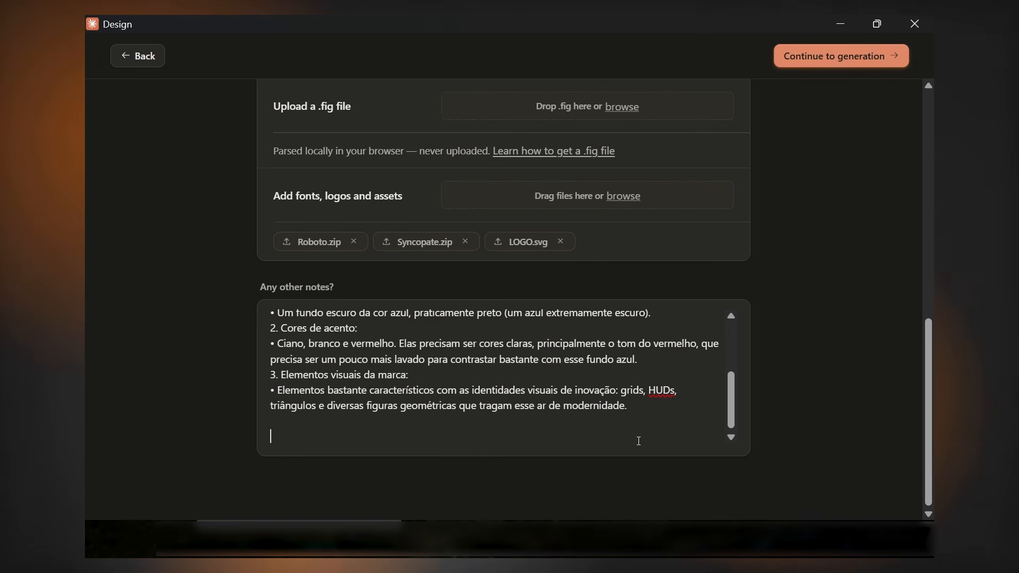
pyautogui.press('ctrl+super+space')
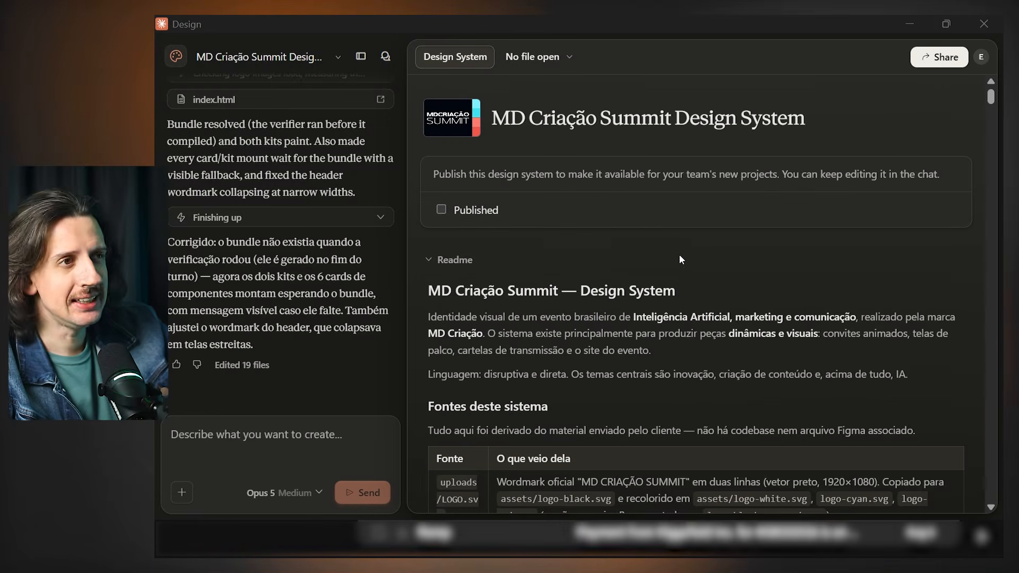
# Step: Read through the MD Criação Summit Design System readme, including its accent, typography, texture and shadow rules
pyautogui.scroll(-7, 664, 249)
pyautogui.scroll(-16, 601, 206)
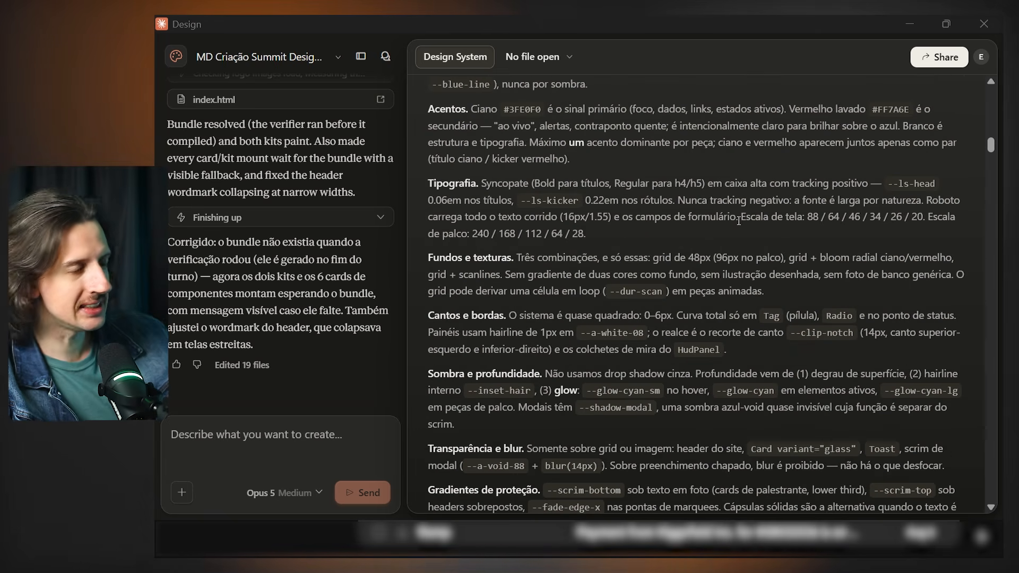
pyautogui.scroll(-20, 739, 220)
pyautogui.scroll(2, 653, 378)
pyautogui.scroll(-5, 653, 378)
pyautogui.moveTo(656, 381); pyautogui.dragTo(789, 386)
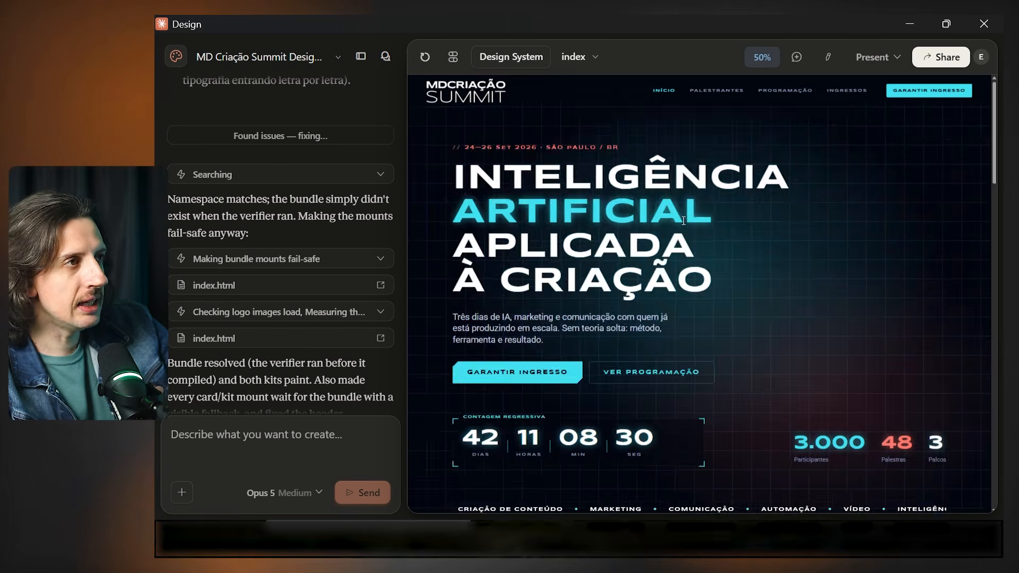
# Step: Review the generated event website's sections and the stage screen kit's Palestrante, Lower third and Convite screens
pyautogui.scroll(-5, 684, 221)
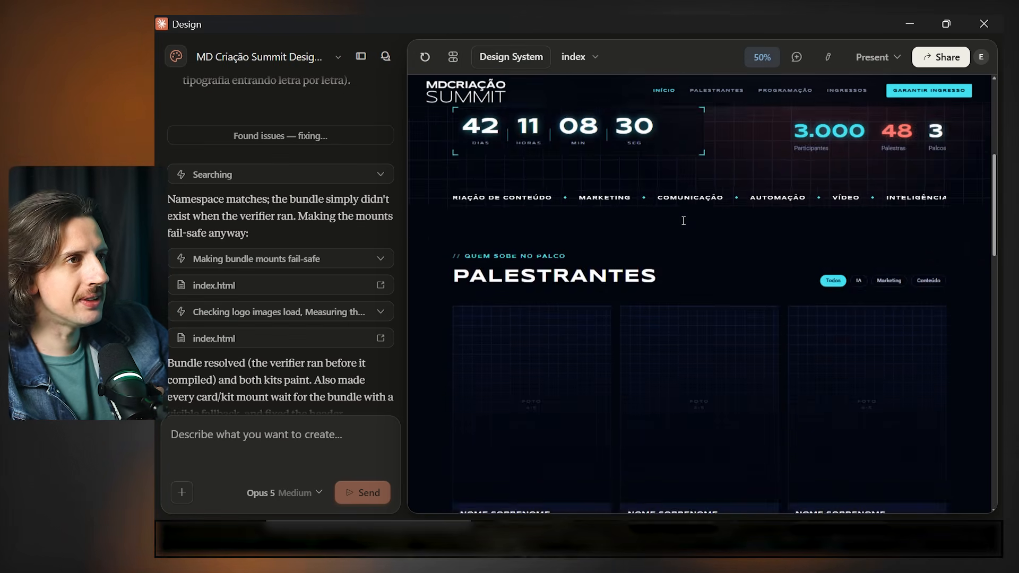
pyautogui.scroll(-6, 683, 221)
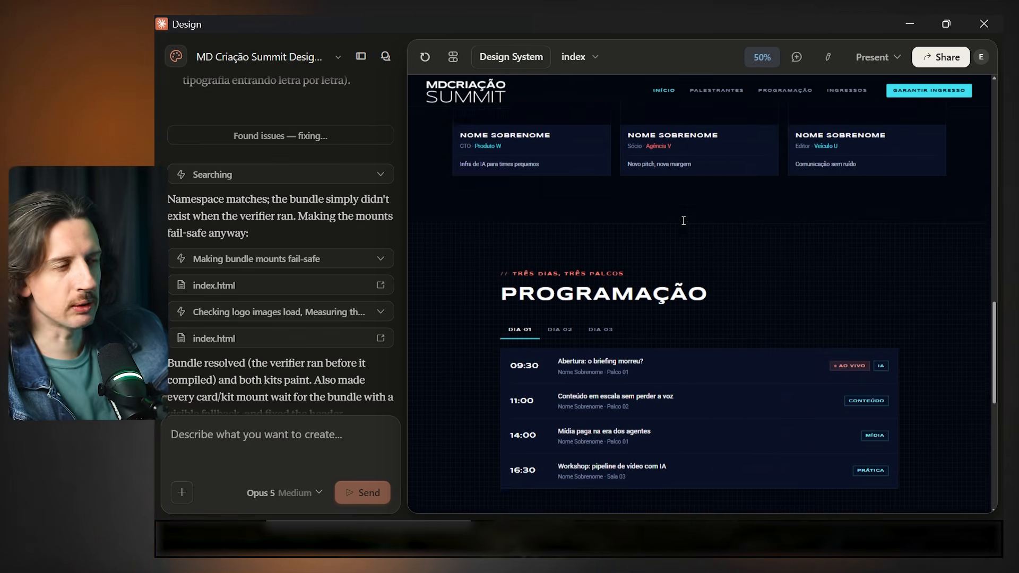
pyautogui.scroll(-3, 684, 221)
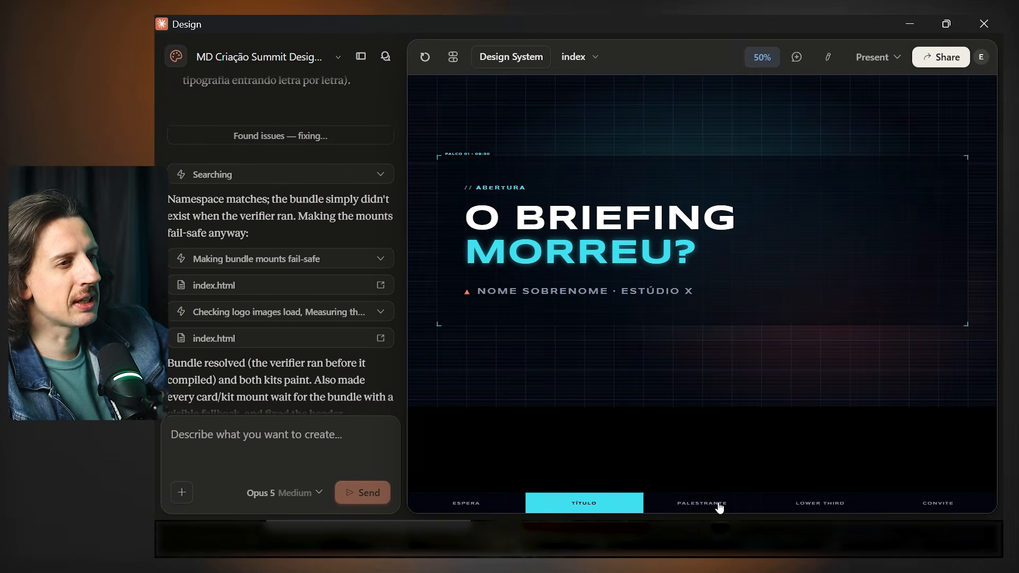
pyautogui.click(720, 508)
pyautogui.click(820, 504)
pyautogui.click(938, 503)
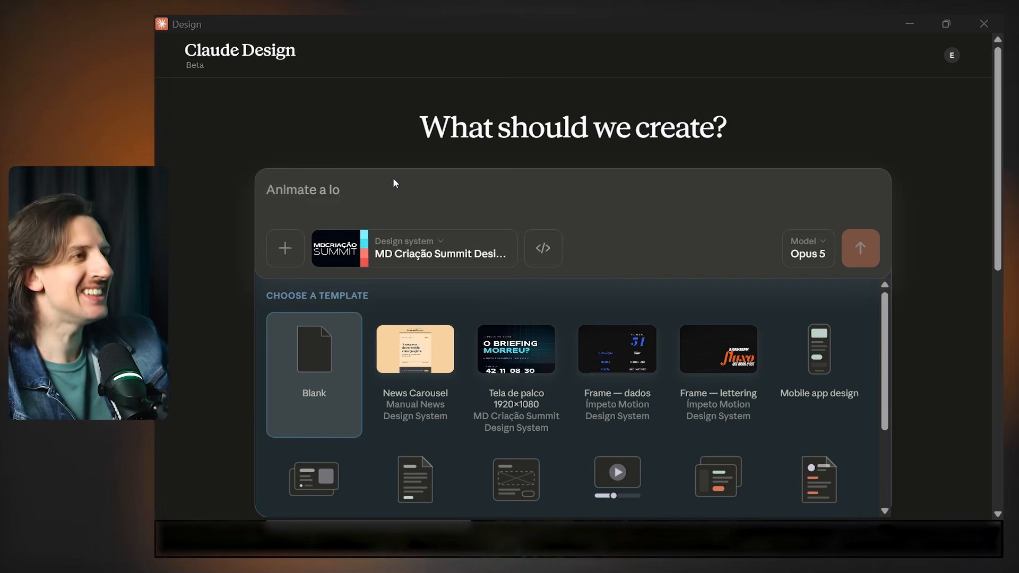
# Step: Choose the Animation template and submit a campaign prompt for a 16:9 main stage screen, 1:2 side screens, and 1080x1350 and 1080x1920 invitations
pyautogui.scroll(-4, 644, 316)
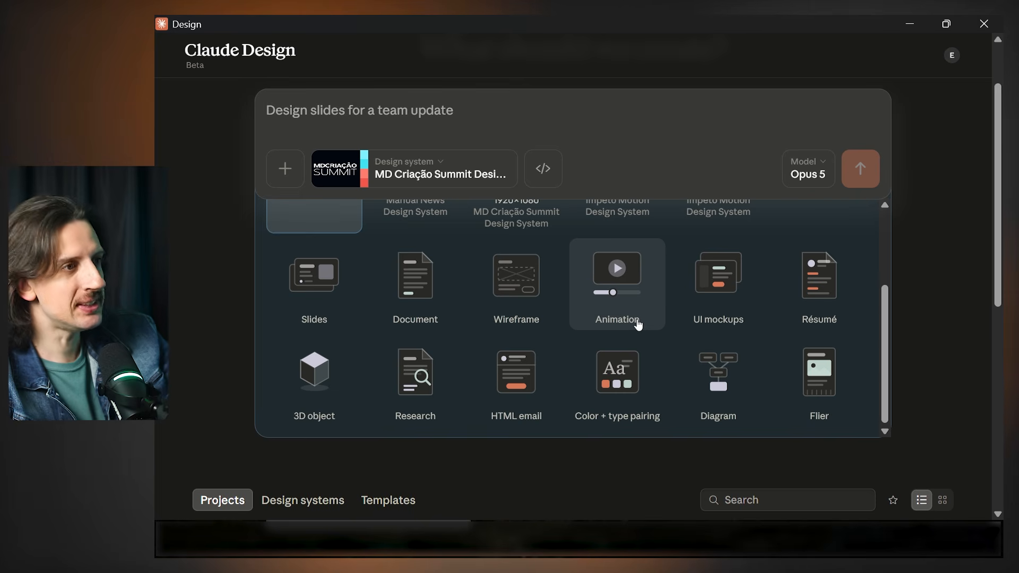
pyautogui.click(635, 298)
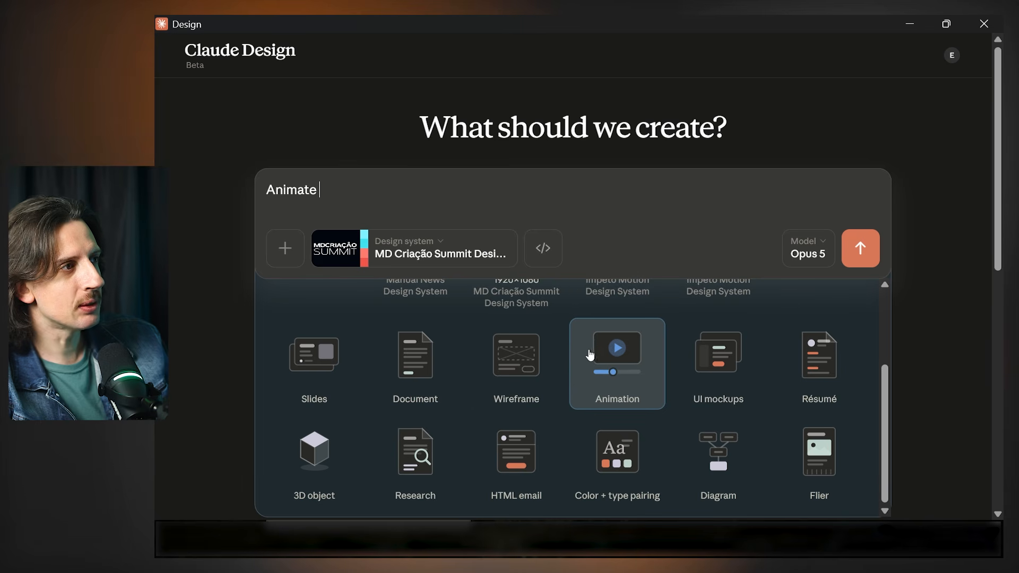
pyautogui.press('ctrl+super')
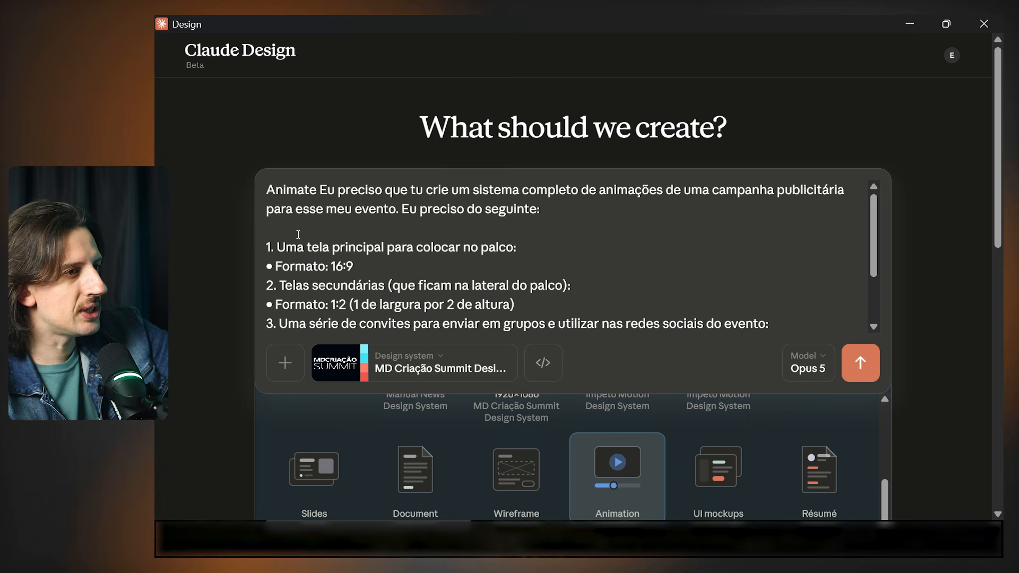
pyautogui.scroll(-2, 417, 247)
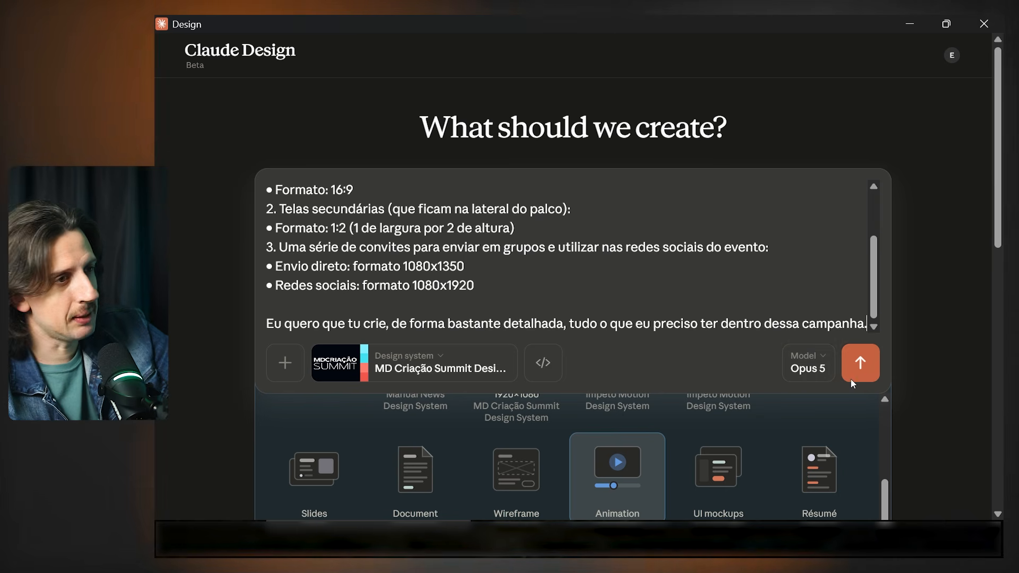
pyautogui.click(875, 373)
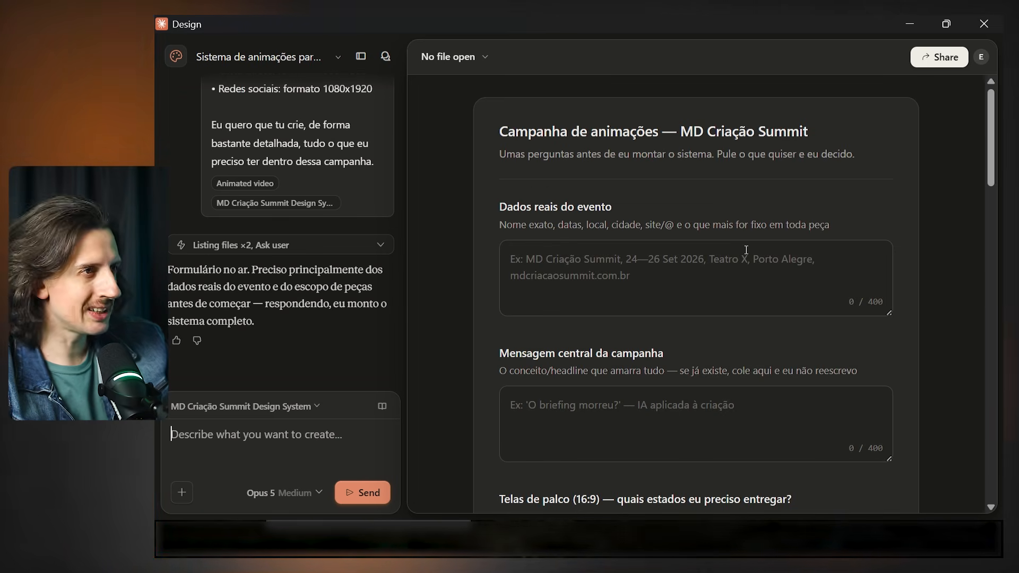
# Step: Answer the event data question with "Por enquanto, tu pode colocar apenas placeholders." and request a better central message uniting human skills and AI
pyautogui.click(650, 284)
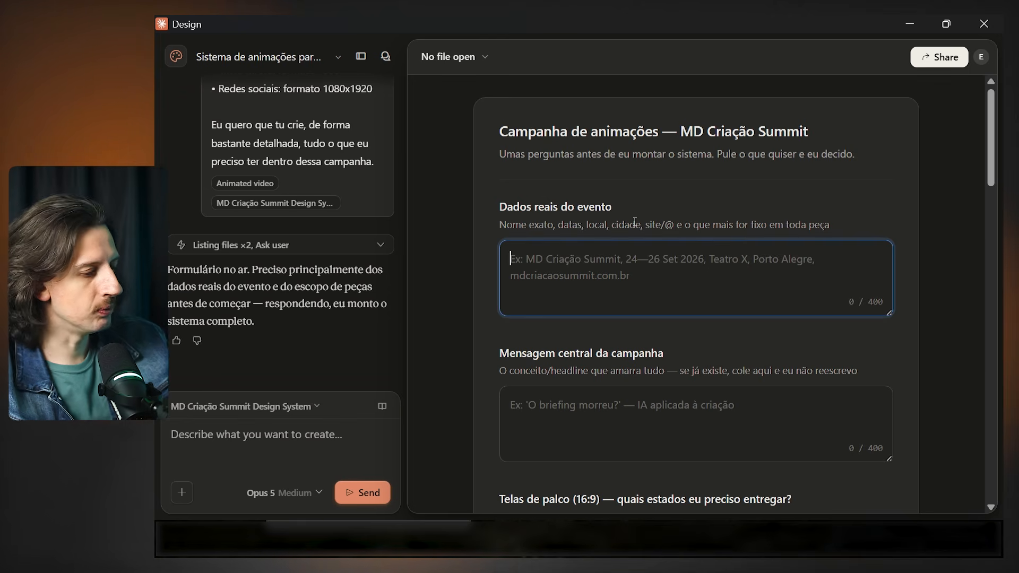
pyautogui.press('ctrl+super+space')
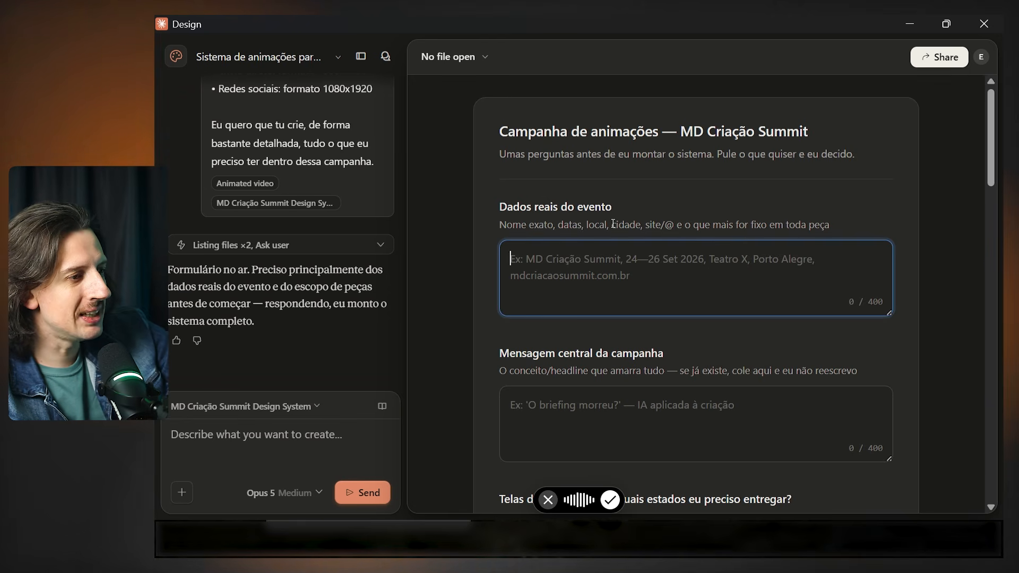
pyautogui.press('ctrl+super+space')
pyautogui.press('Tab')
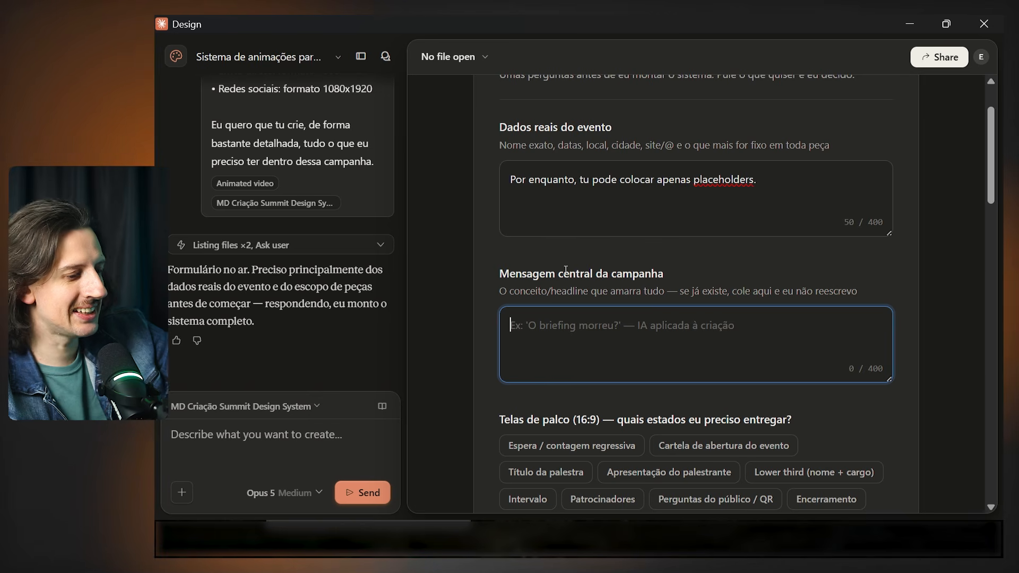
pyautogui.press('ctrl+super+space')
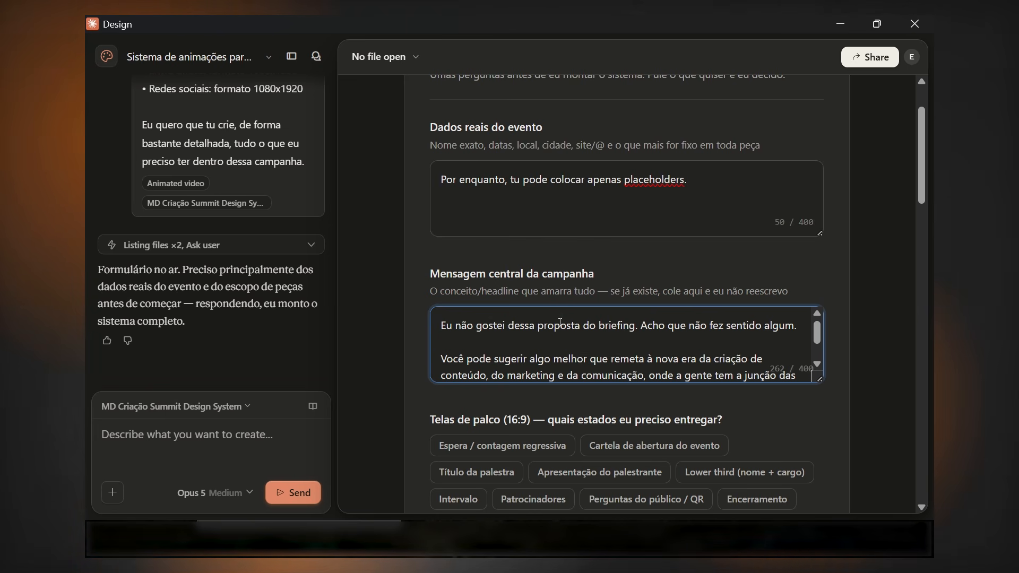
# Step: Select all nine 16:9 stage screen states, from Espera / contagem regressiva and Cartela de abertura to Perguntas do público / QR and Encerramento
pyautogui.scroll(-3, 560, 322)
pyautogui.click(446, 372)
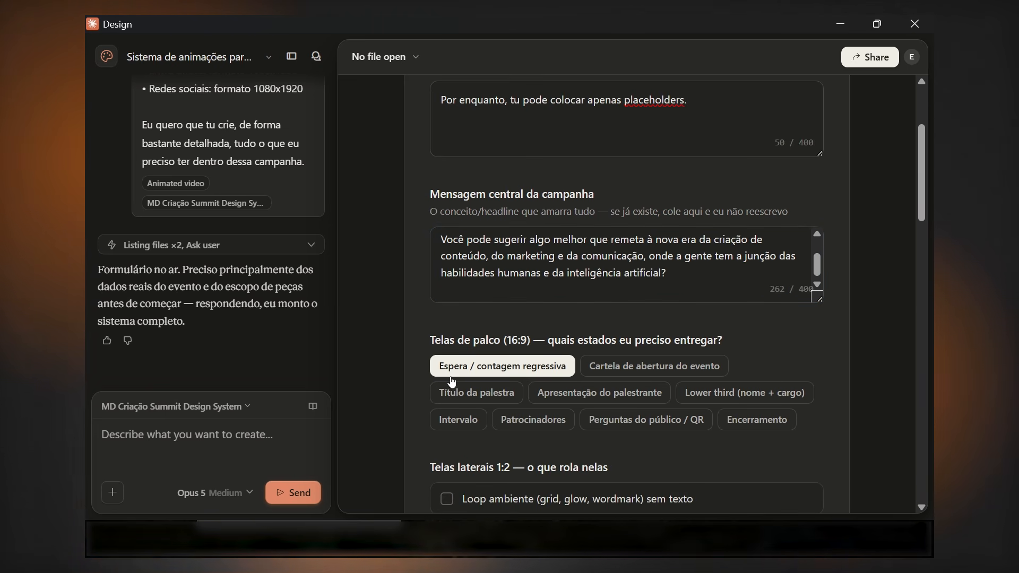
pyautogui.click(631, 373)
pyautogui.click(454, 403)
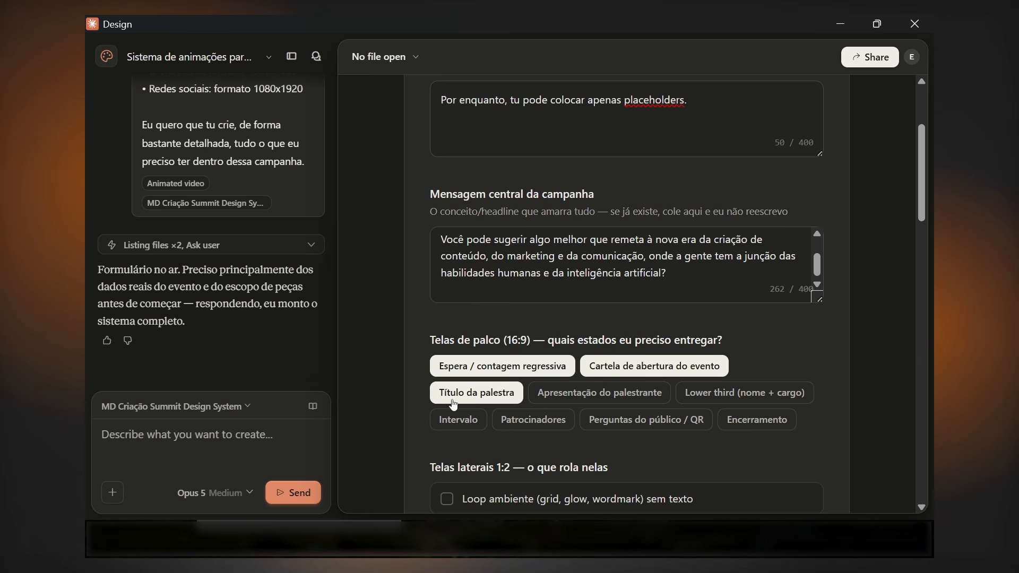
pyautogui.click(586, 393)
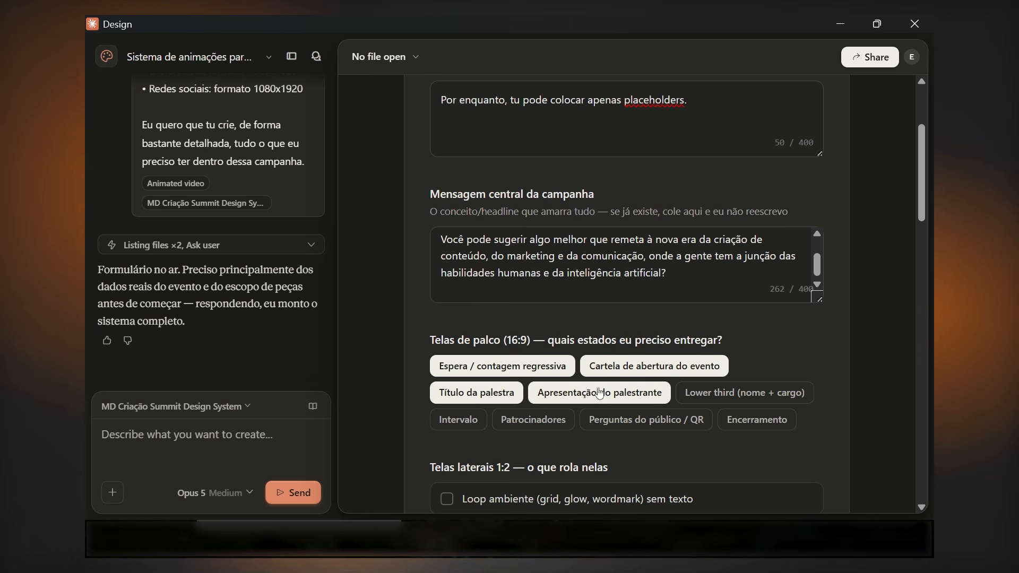
pyautogui.click(714, 398)
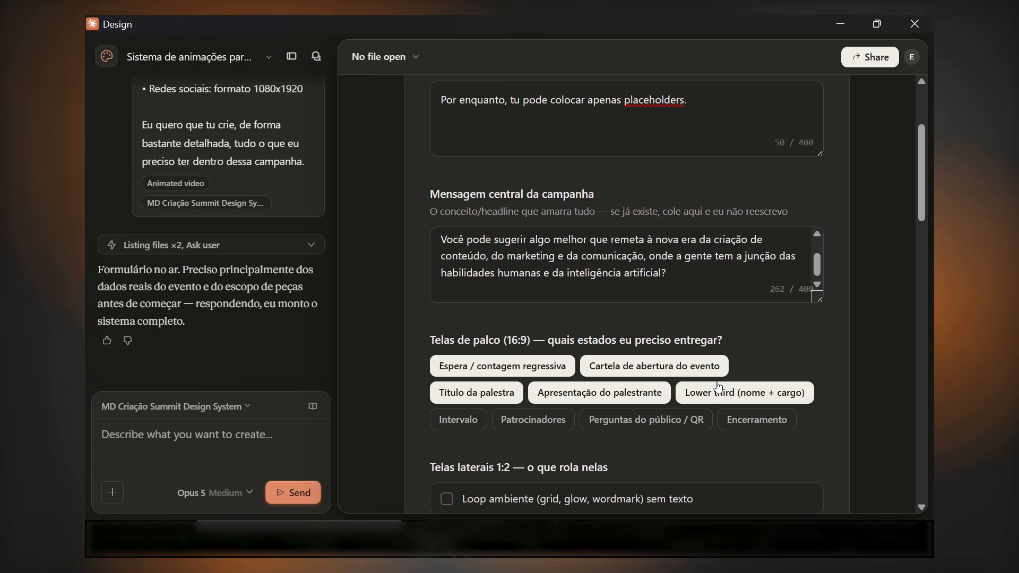
pyautogui.click(459, 420)
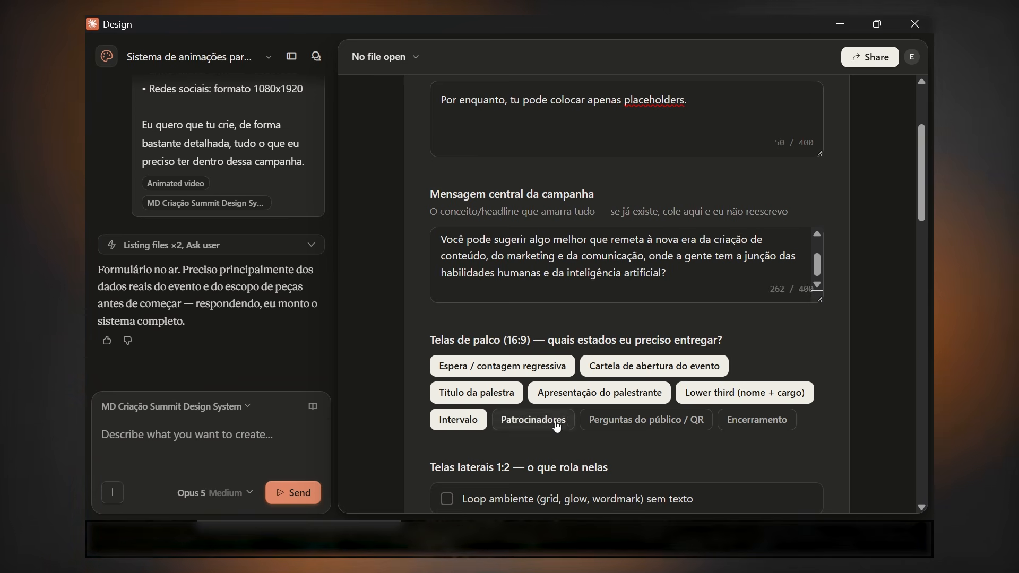
pyautogui.click(557, 426)
pyautogui.click(655, 429)
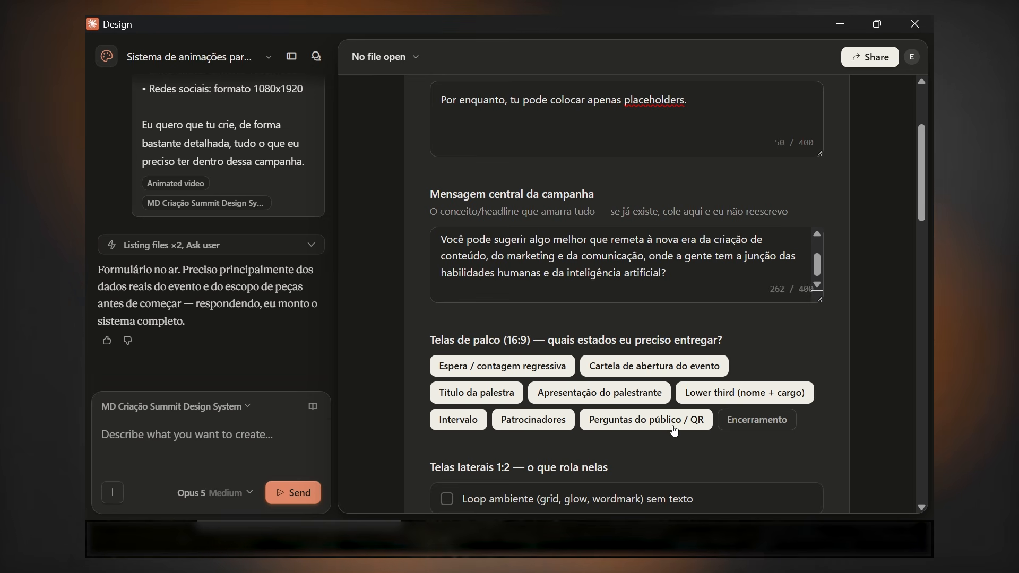
pyautogui.click(759, 422)
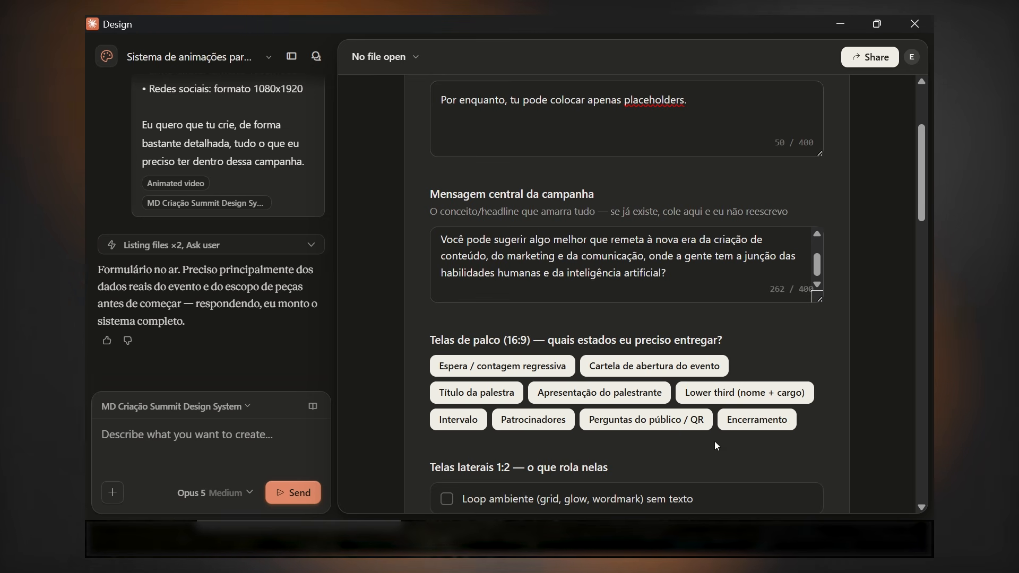
# Step: For the 1:2 side screens, choose Loop ambiente, Nome do palestrante no ar agora and Feed de patrocinadores
pyautogui.scroll(-1, 722, 433)
pyautogui.scroll(-2, 725, 430)
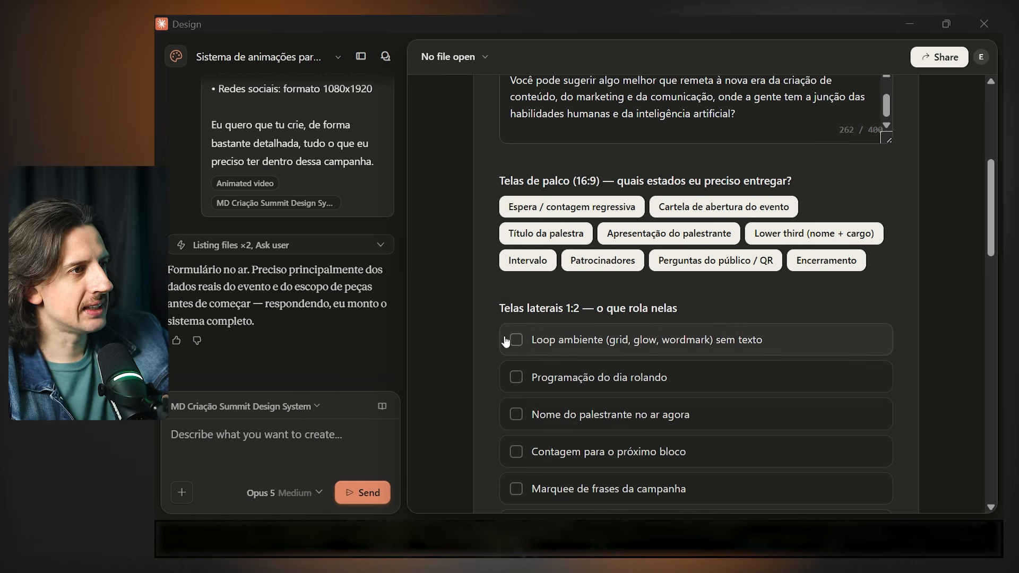
pyautogui.click(516, 341)
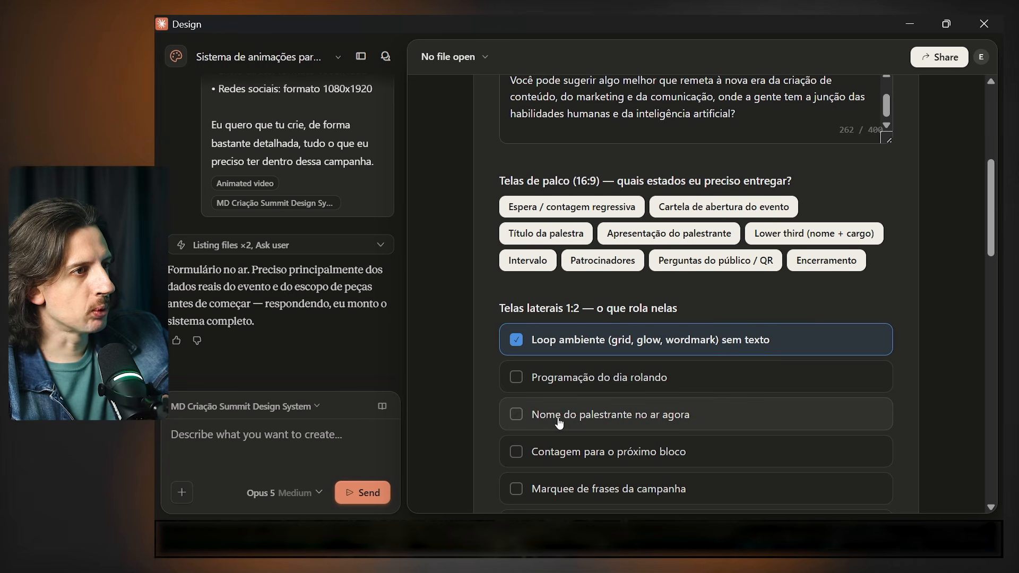
pyautogui.click(515, 414)
pyautogui.scroll(-1, 515, 420)
pyautogui.click(515, 449)
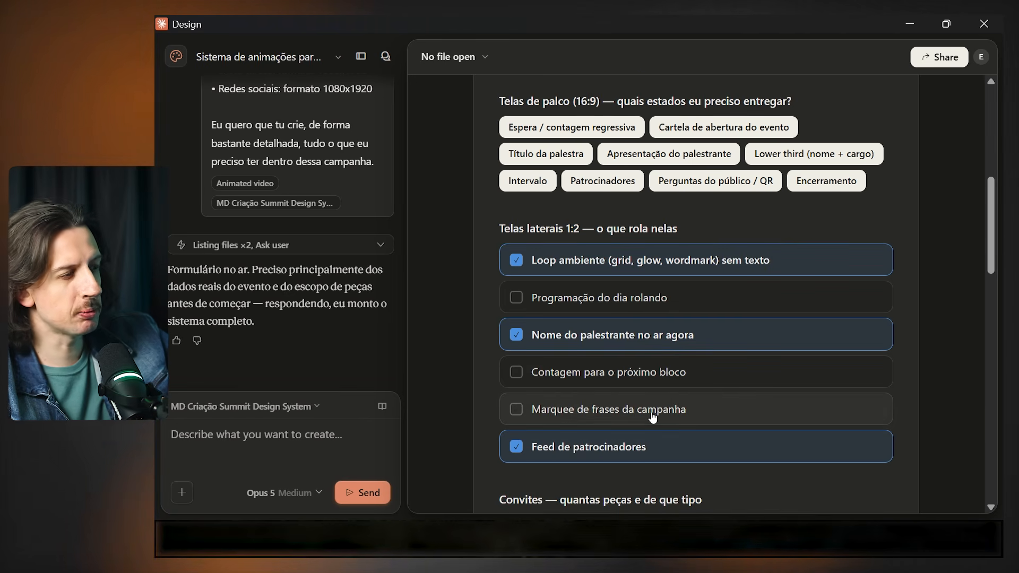
# Step: Choose Save the date, Anúncio de palestrante and Contagem regressiva (D-7, D-3, D-1) as invitation types, with a 15s duration
pyautogui.scroll(-3, 564, 361)
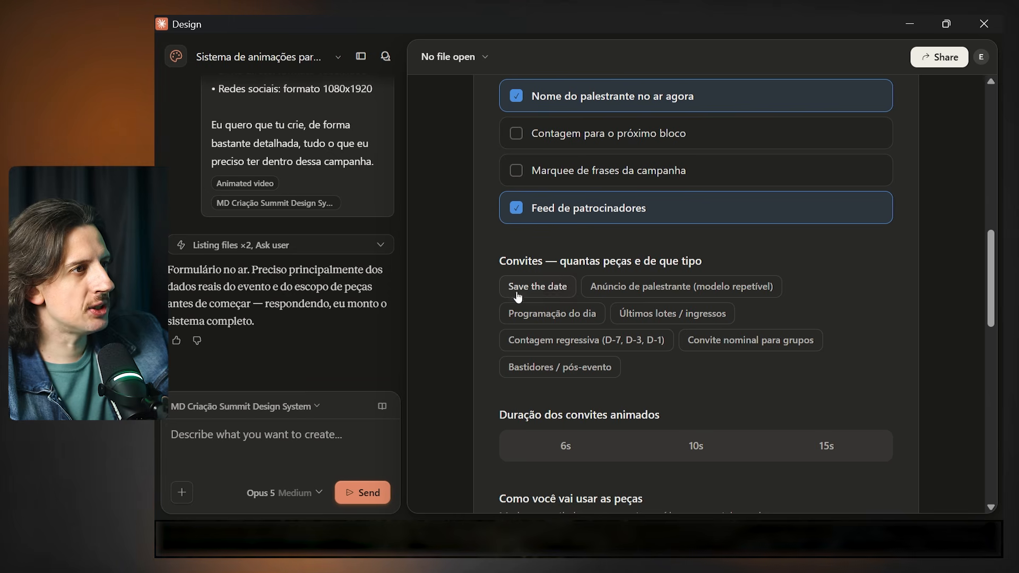
pyautogui.click(542, 293)
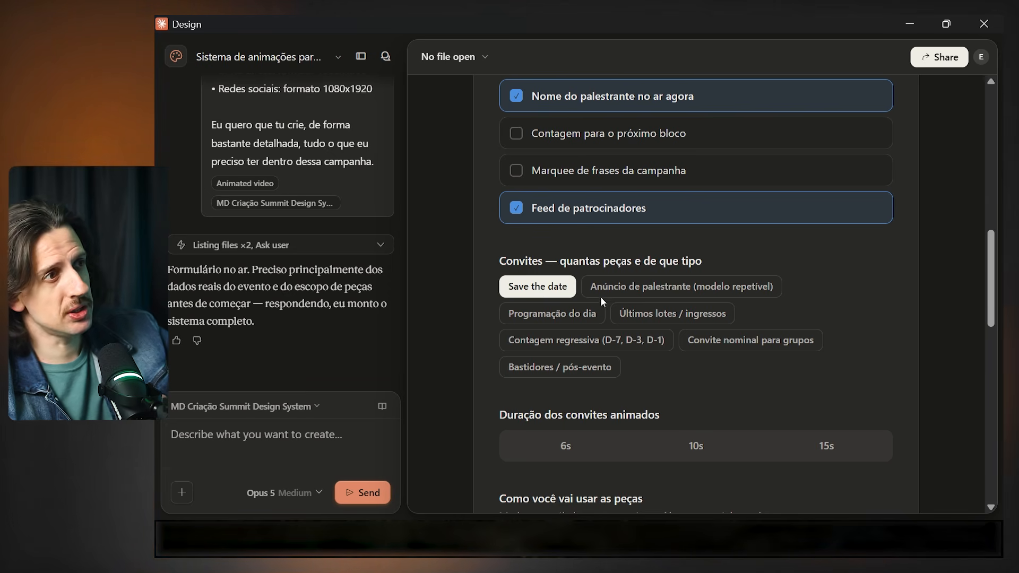
pyautogui.click(623, 298)
pyautogui.click(586, 340)
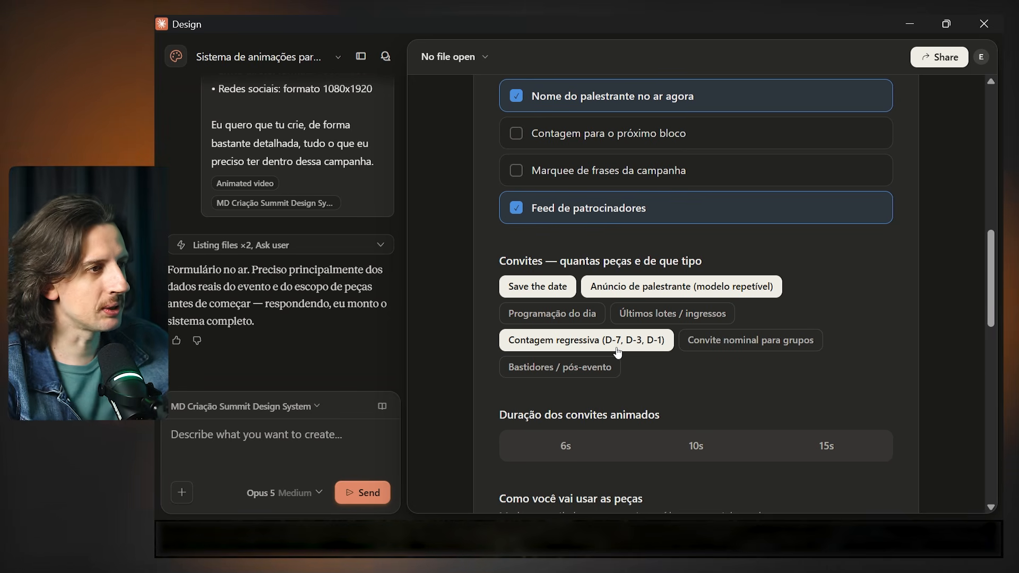
pyautogui.scroll(-2, 661, 365)
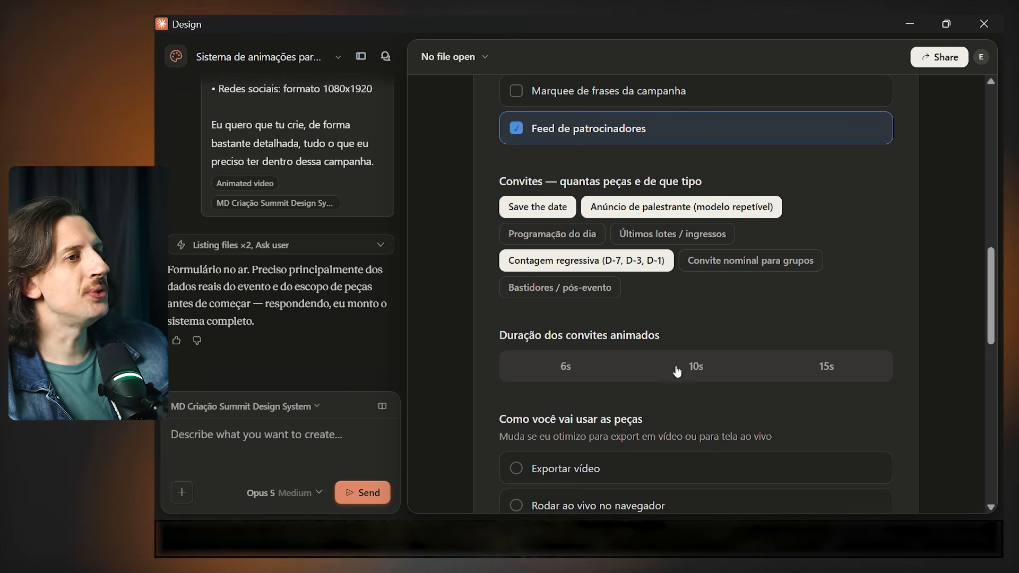
pyautogui.click(780, 365)
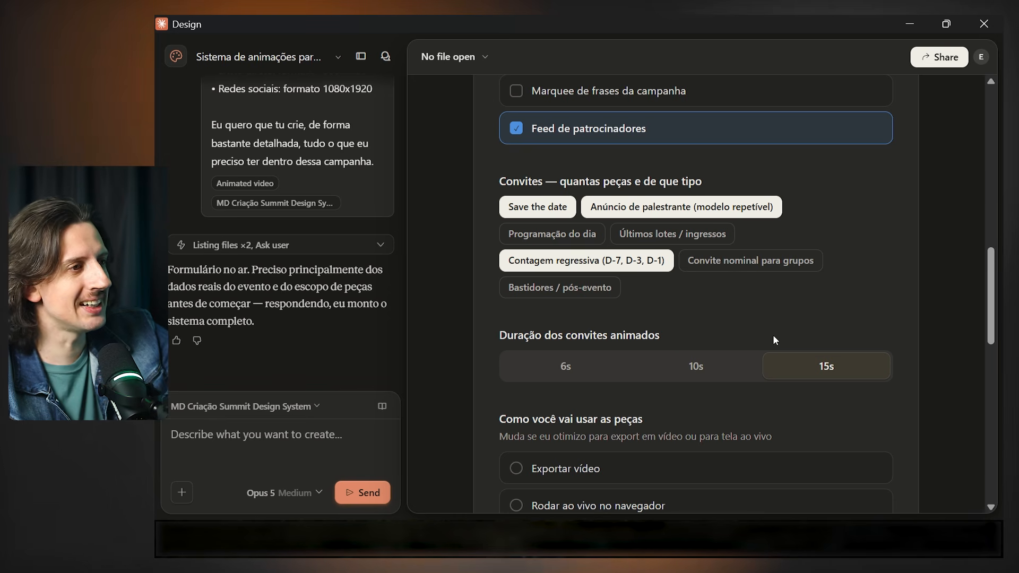
# Step: Set the usage of the pieces to Exportar vídeo and the campaign's dominant accent to Alternar por tipo de peça
pyautogui.scroll(-3, 773, 338)
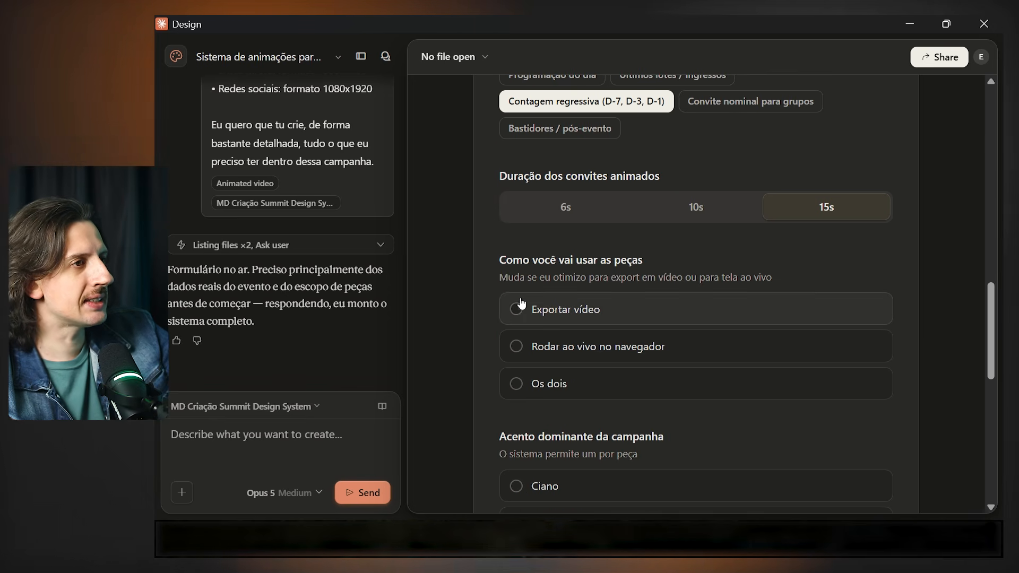
pyautogui.scroll(-3, 564, 271)
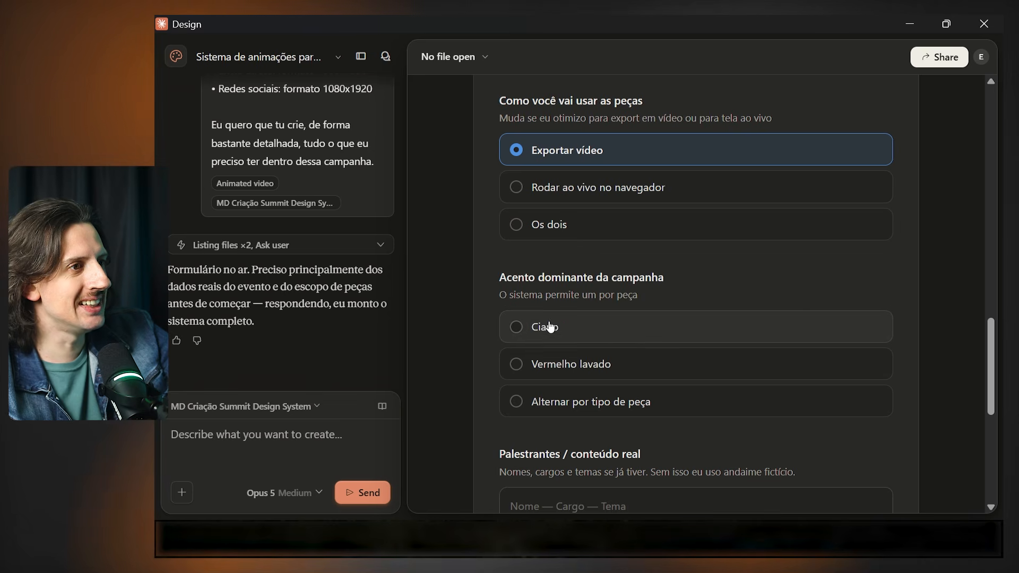
pyautogui.click(514, 404)
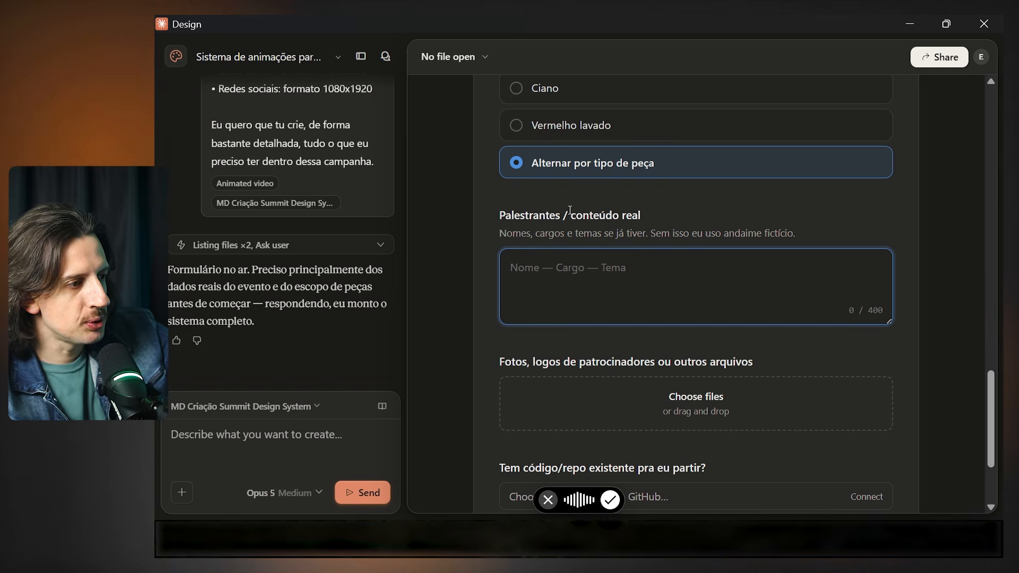
# Step: Answer the speakers question with "Por enquanto, a gente pode utilizar placeholders." and submit the questionnaire
pyautogui.scroll(-3, 595, 379)
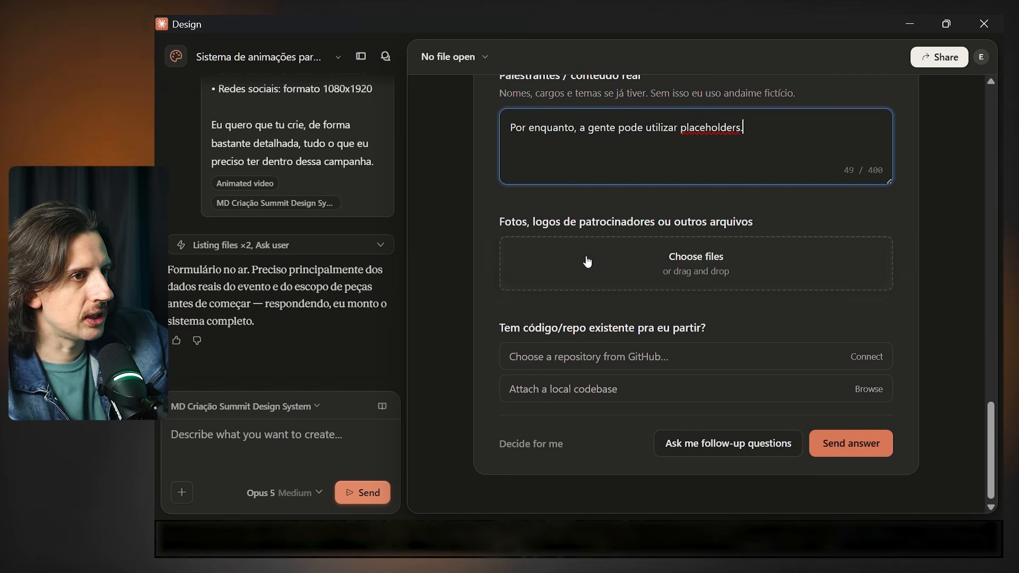
pyautogui.click(860, 450)
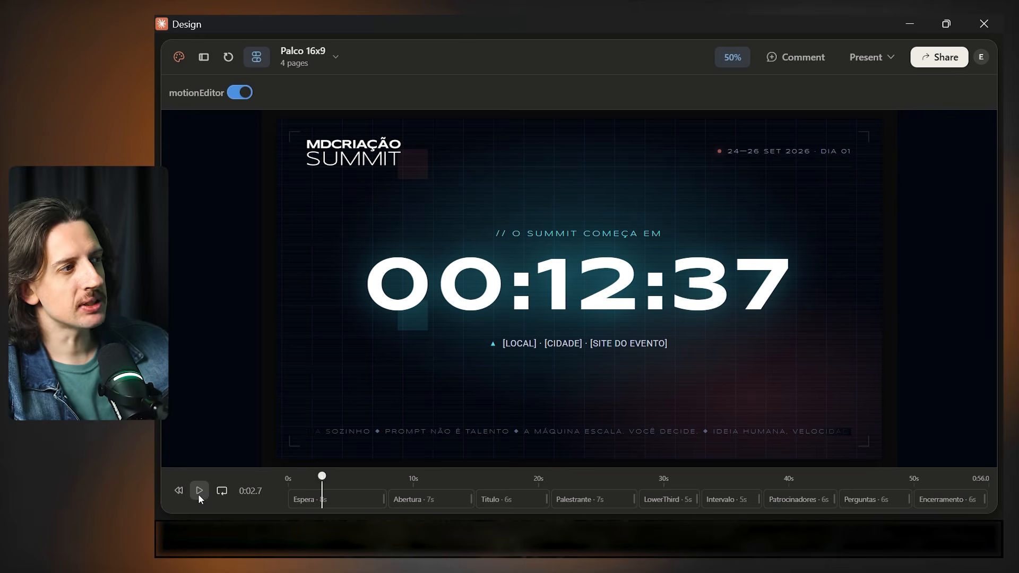
# Step: Play the Palco 16x9 animation, scrub through its Abertura, Palestrante, LowerThird and Intervalo scenes, and preview the Lateral 1x2 page
pyautogui.click(199, 491)
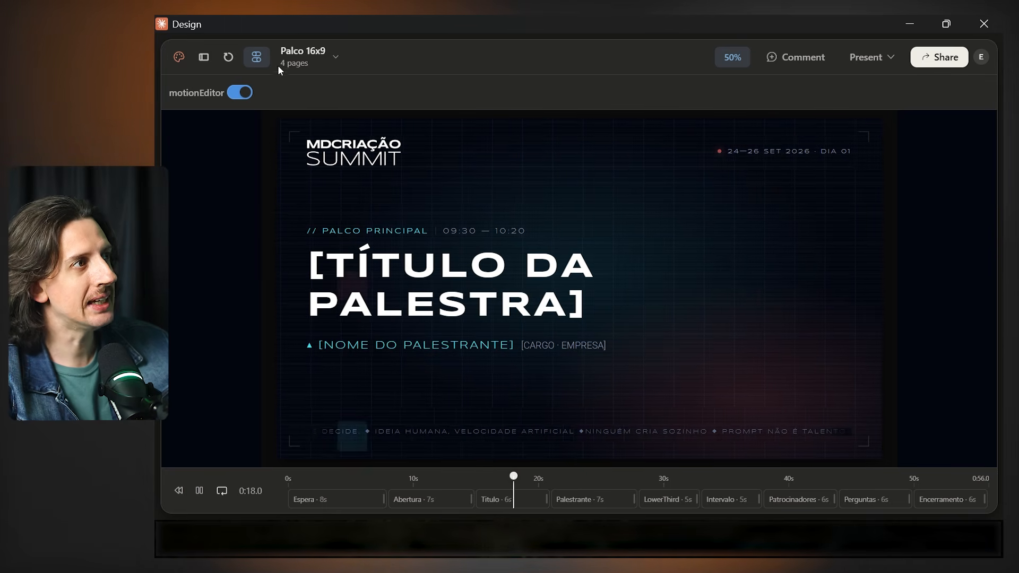
pyautogui.click(442, 492)
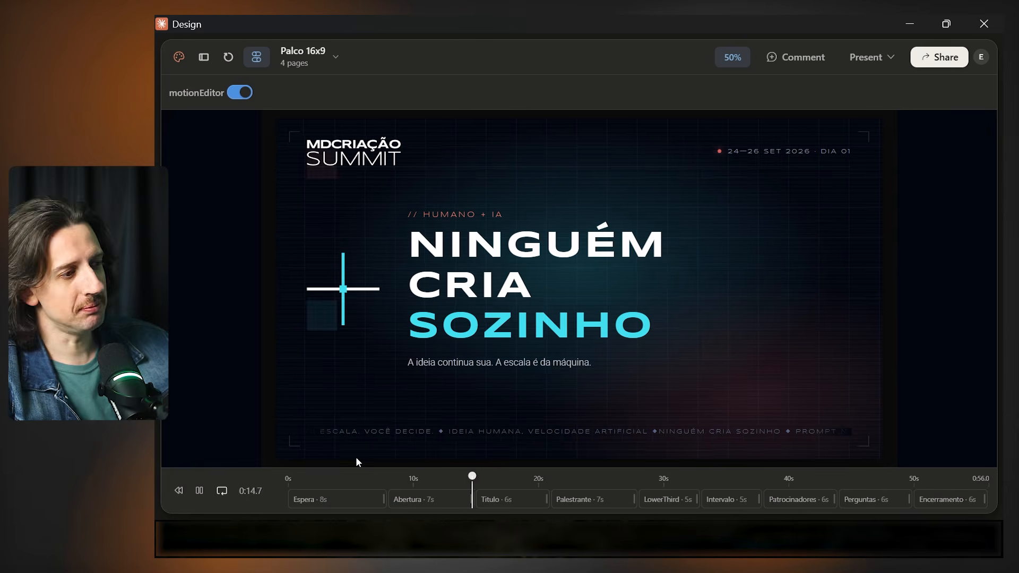
pyautogui.moveTo(573, 511); pyautogui.dragTo(654, 505)
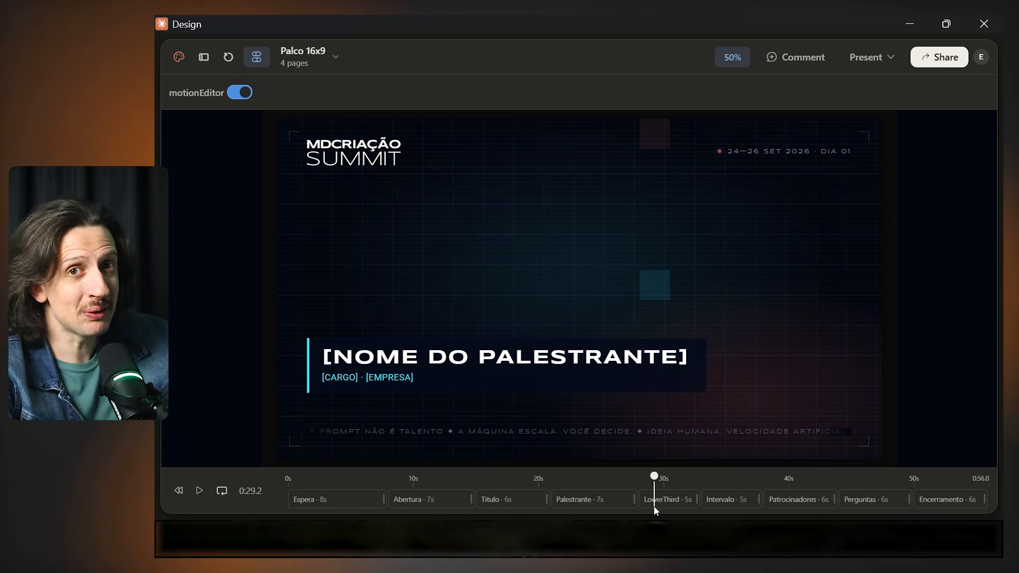
pyautogui.moveTo(654, 505); pyautogui.dragTo(754, 501)
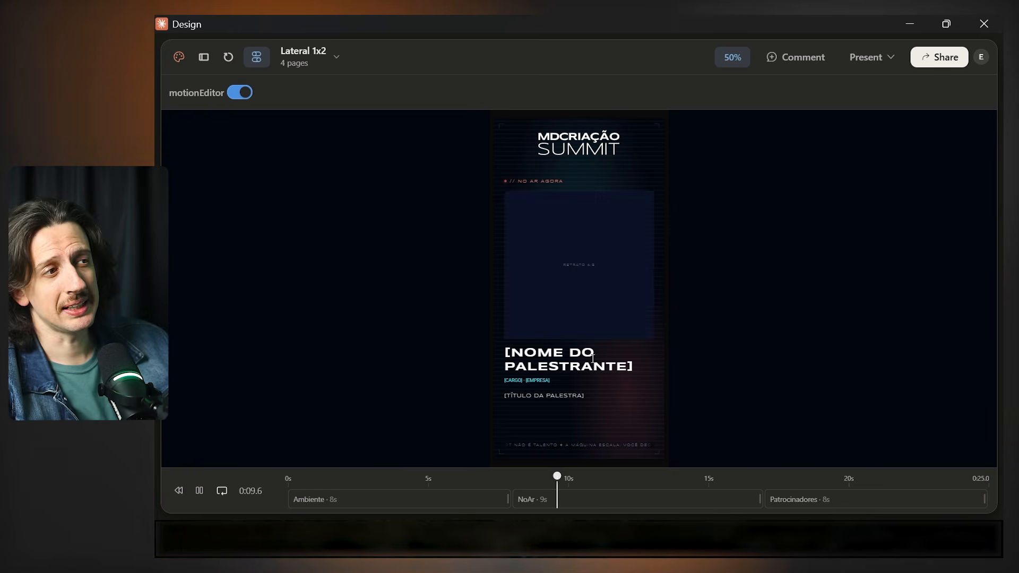
pyautogui.press('space')
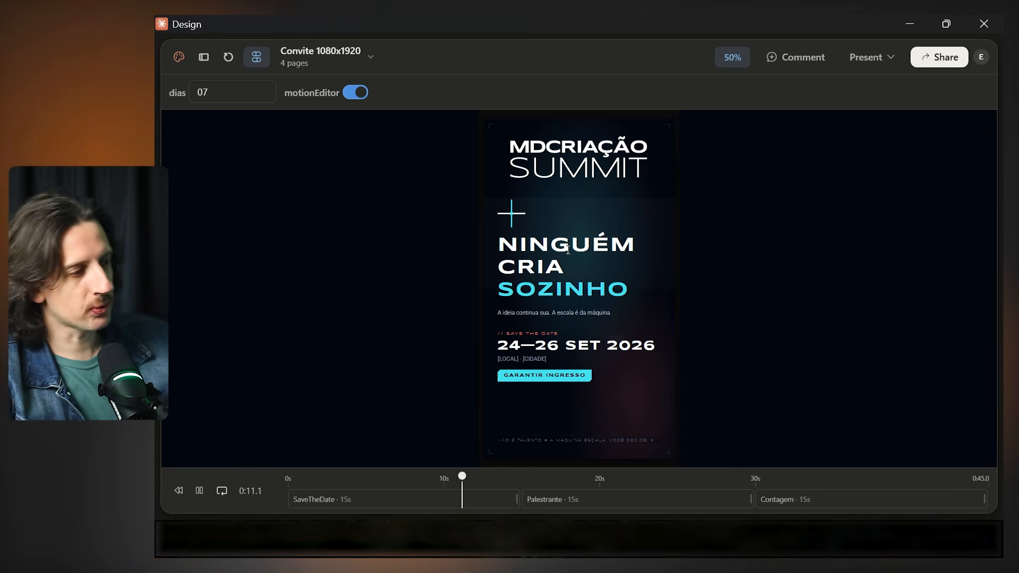
# Step: Switch from Convite 1080x1920 to the Palco 16x9 page and scrub from the Espera countdown through Abertura to the Palestrante scene
pyautogui.click(320, 54)
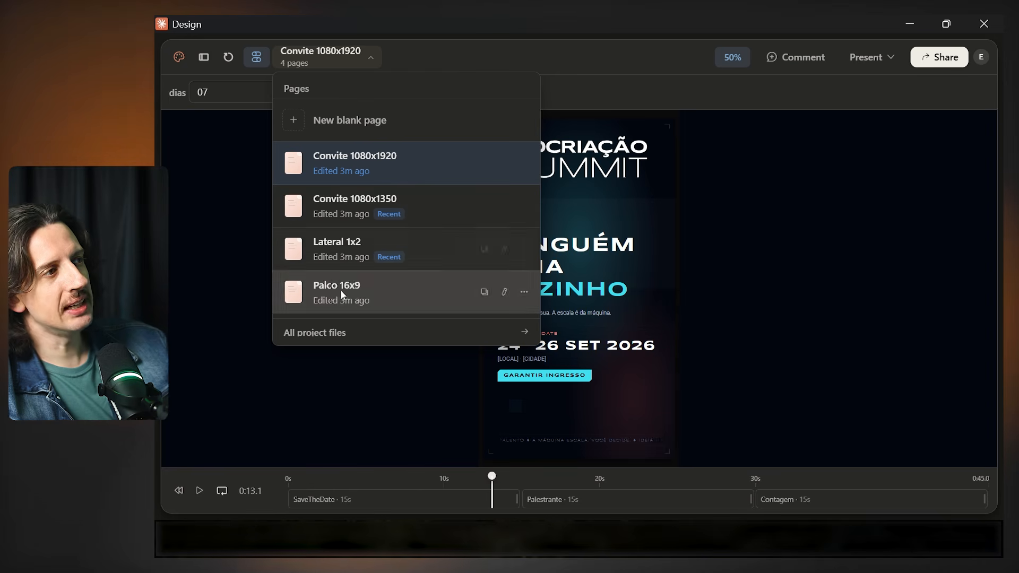
pyautogui.moveTo(345, 209)
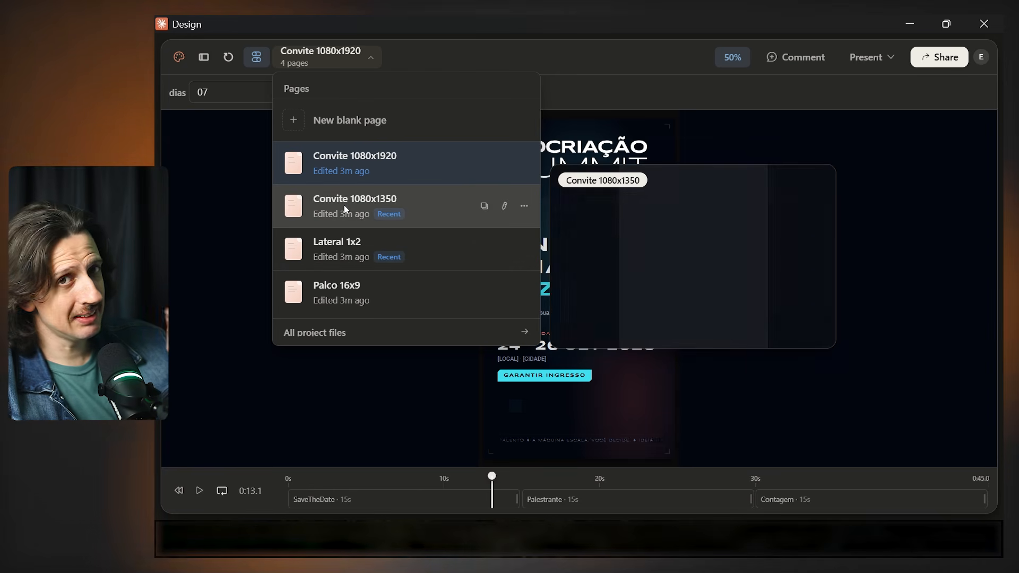
pyautogui.click(334, 296)
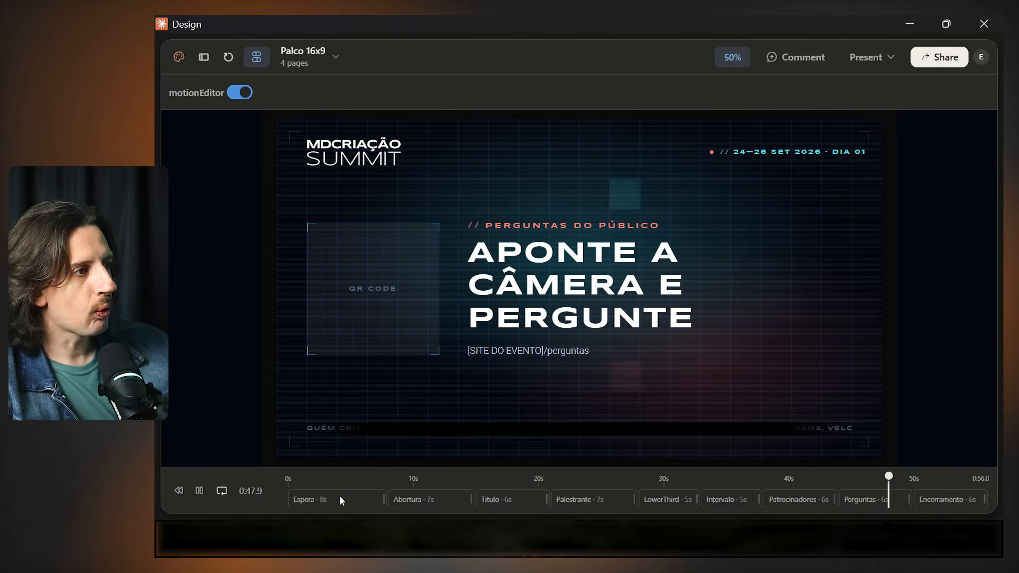
pyautogui.press('space')
pyautogui.moveTo(328, 482); pyautogui.dragTo(347, 488)
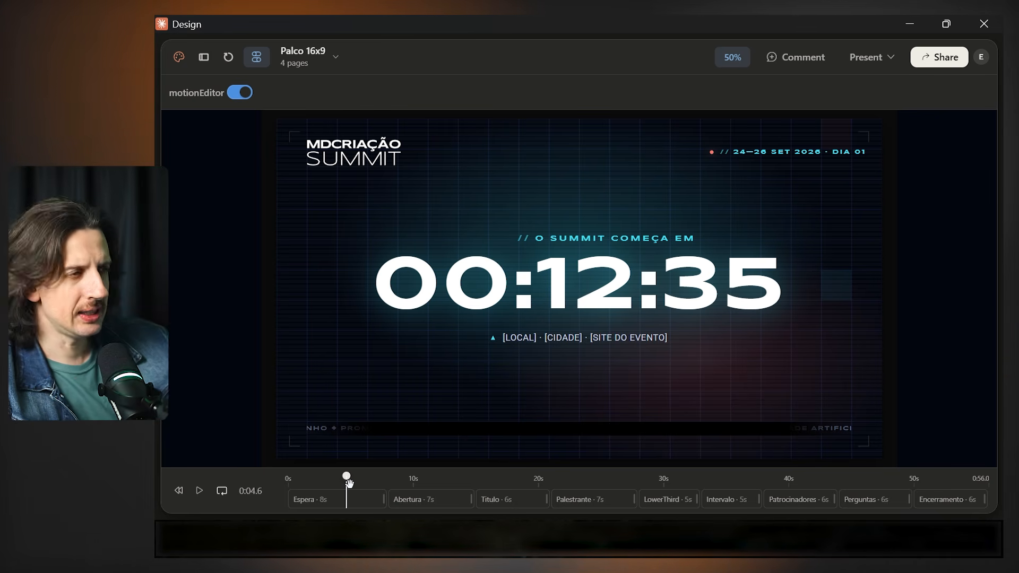
pyautogui.moveTo(364, 490); pyautogui.dragTo(443, 494)
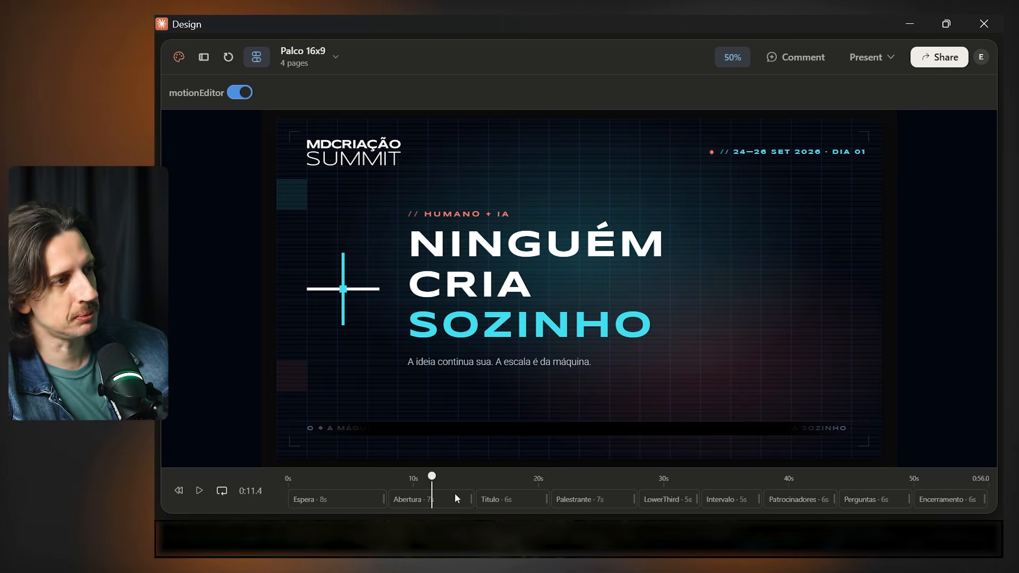
pyautogui.click(573, 485)
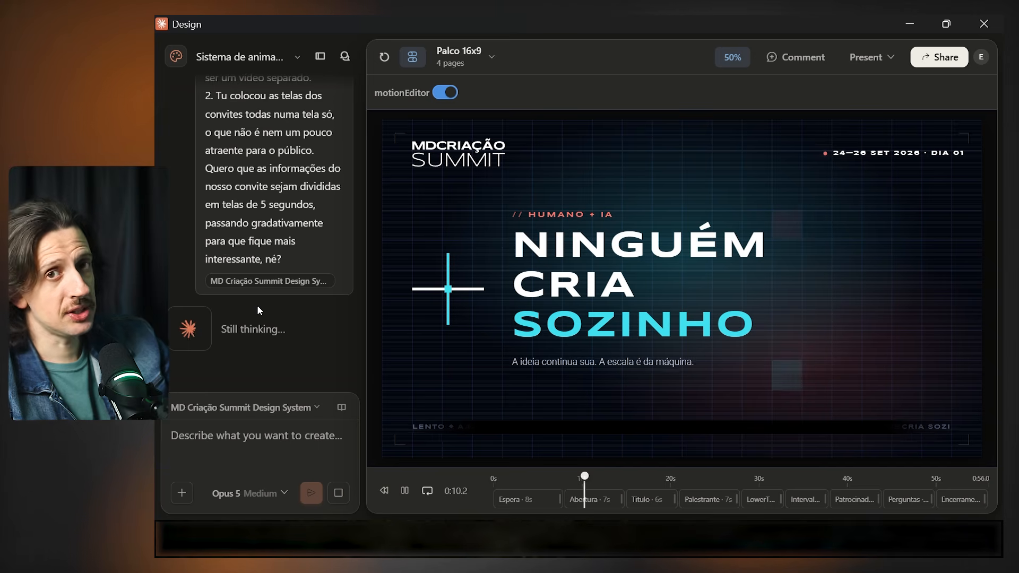
# Step: Switch from the Palco 16x9 page to Convite 1080x1350 and preview its SaveTheDate scene
pyautogui.click(459, 57)
pyautogui.moveTo(506, 158)
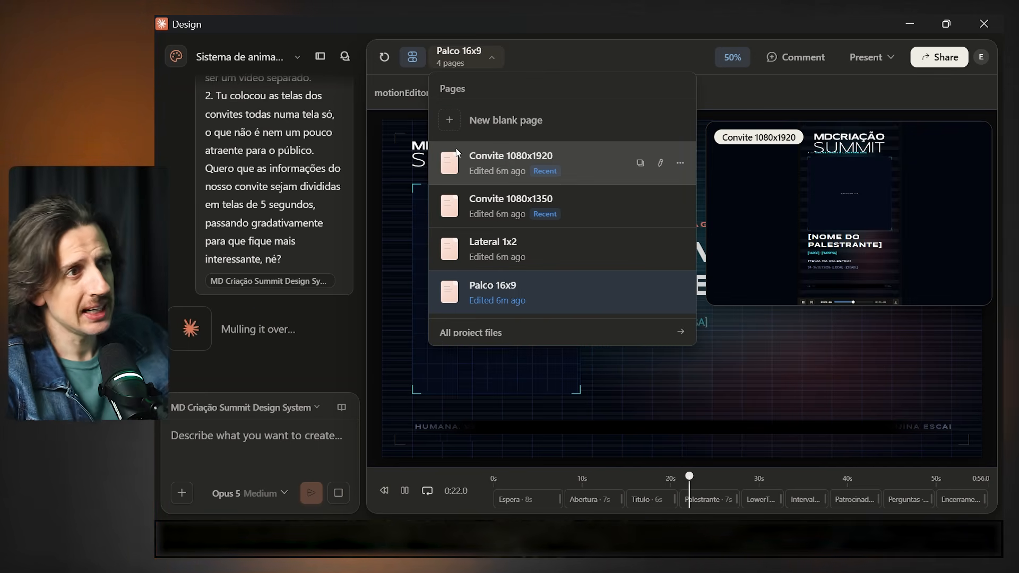
pyautogui.click(495, 186)
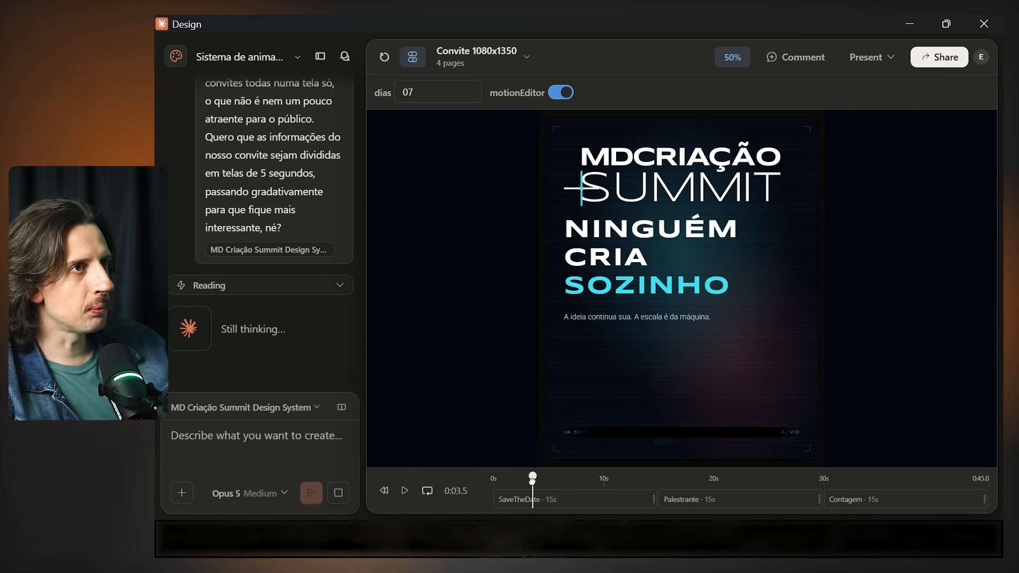
# Step: Start a comment pinned to the cyan cross overlapping the SUMMIT logo on the invitation and begin dictating the feedback
pyautogui.click(791, 60)
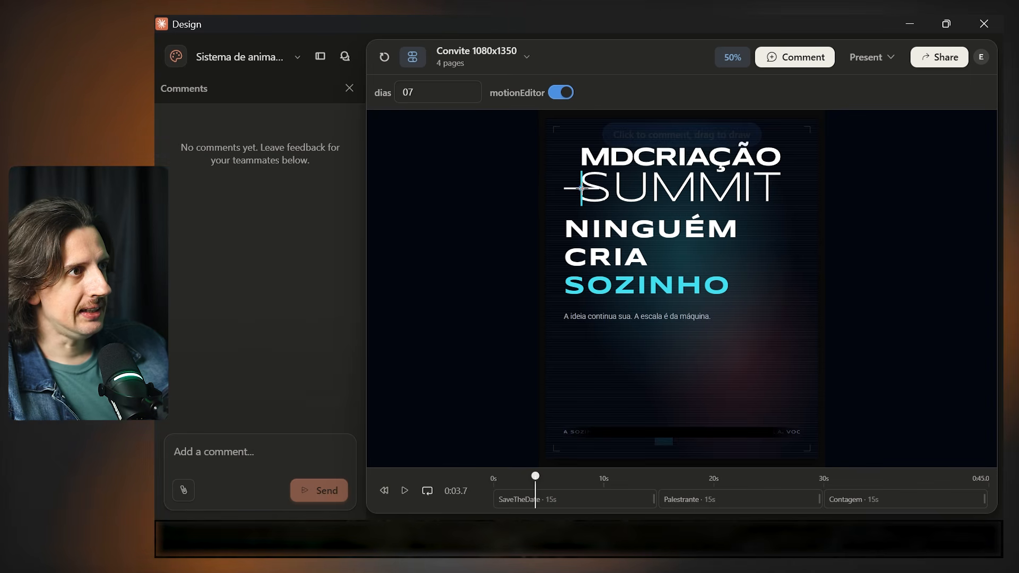
pyautogui.click(582, 188)
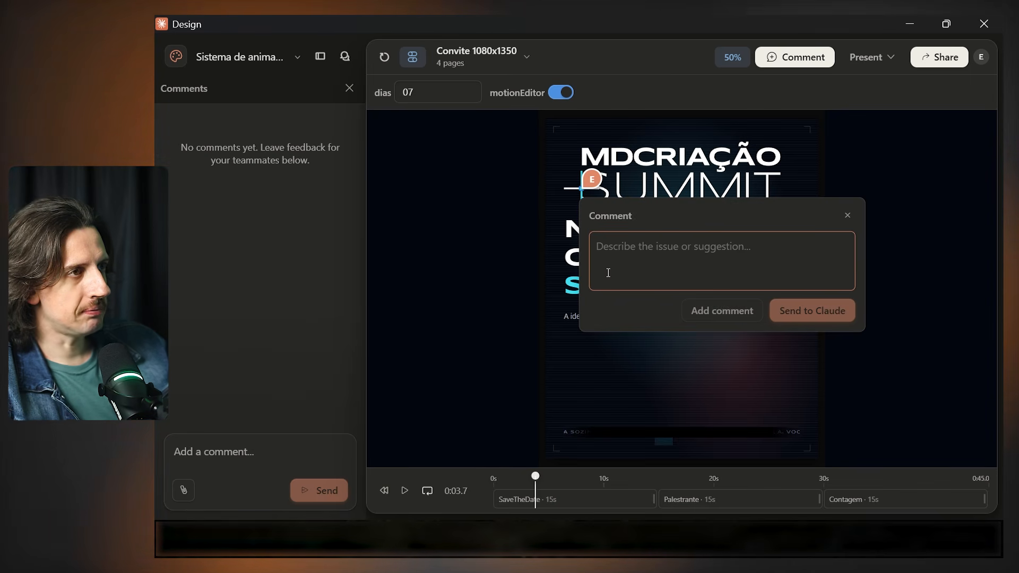
pyautogui.press('ctrl+super')
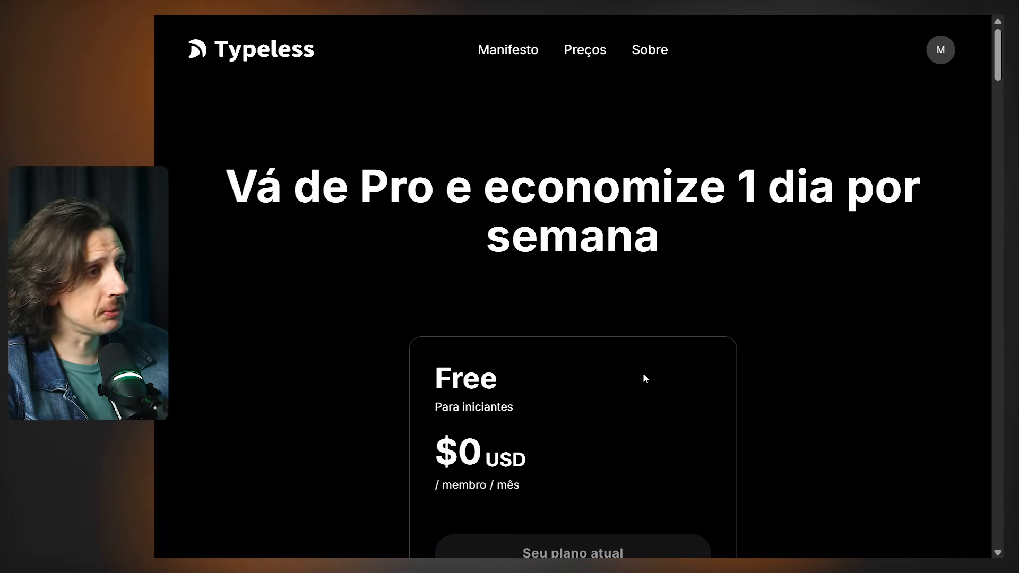
# Step: Review the Free and Pro plans on the Typeless pricing page, checking their prices and included features
pyautogui.scroll(-3, 647, 378)
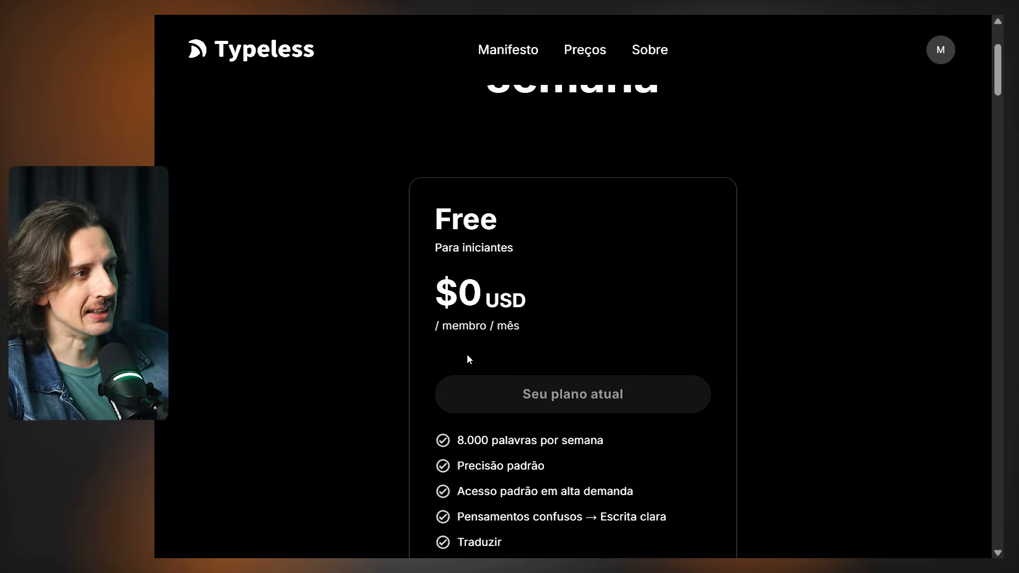
pyautogui.scroll(-2, 483, 425)
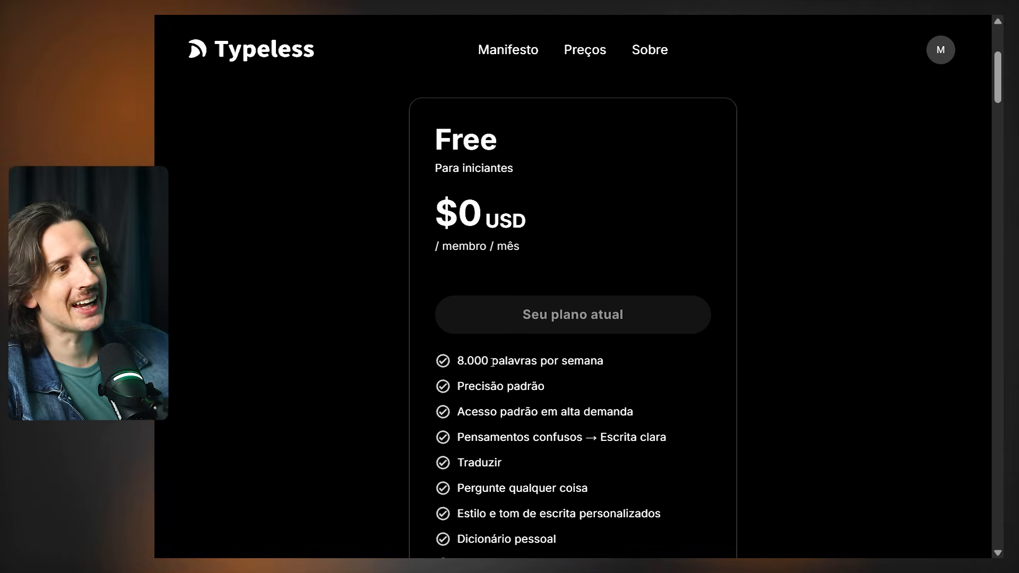
pyautogui.scroll(-5, 510, 371)
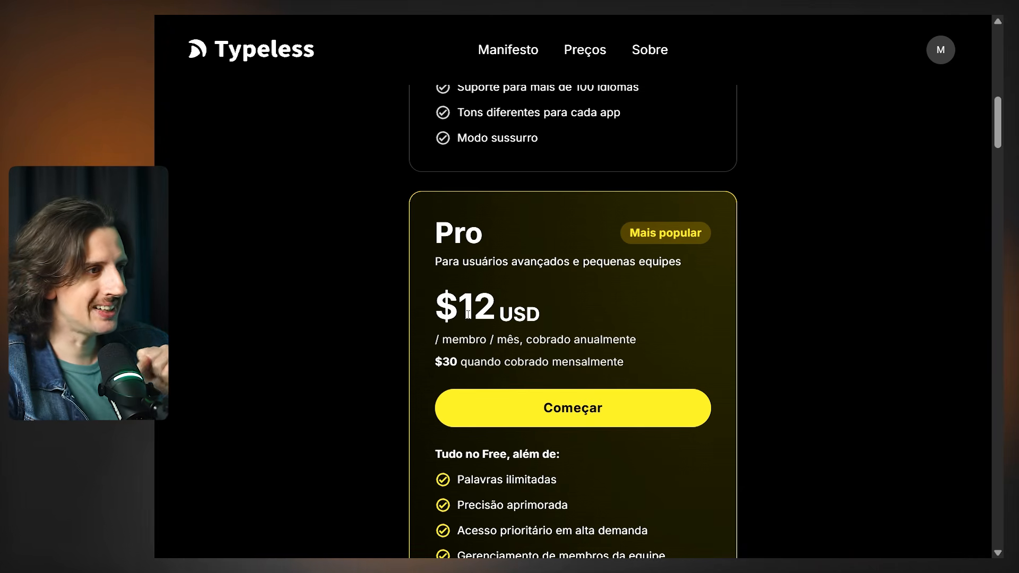
pyautogui.scroll(-3, 469, 314)
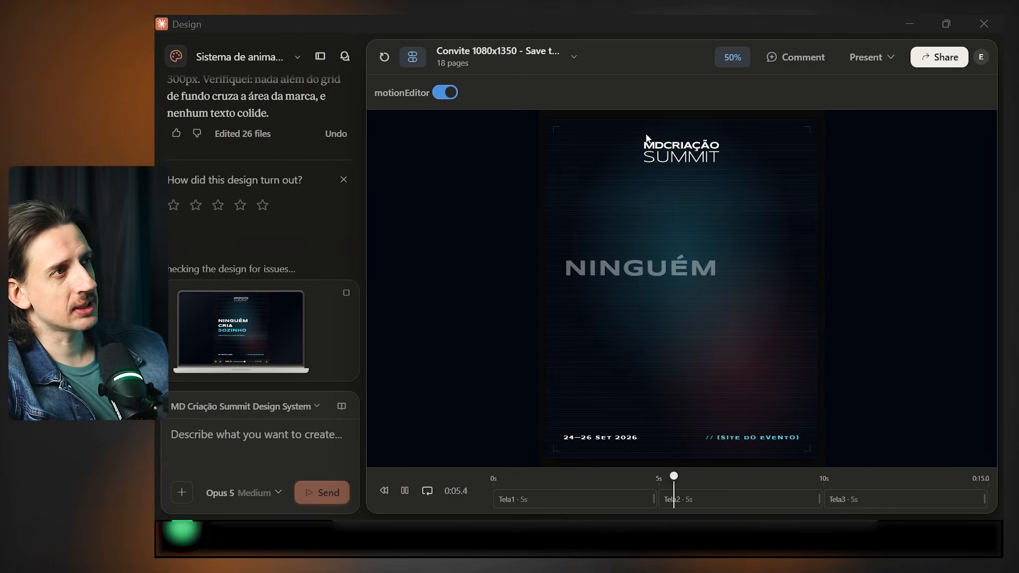
# Step: Open the Convite 1080x1350 - Palestrante page in the design project and scrub its animation through to Tela3
pyautogui.click(451, 67)
pyautogui.moveTo(565, 261)
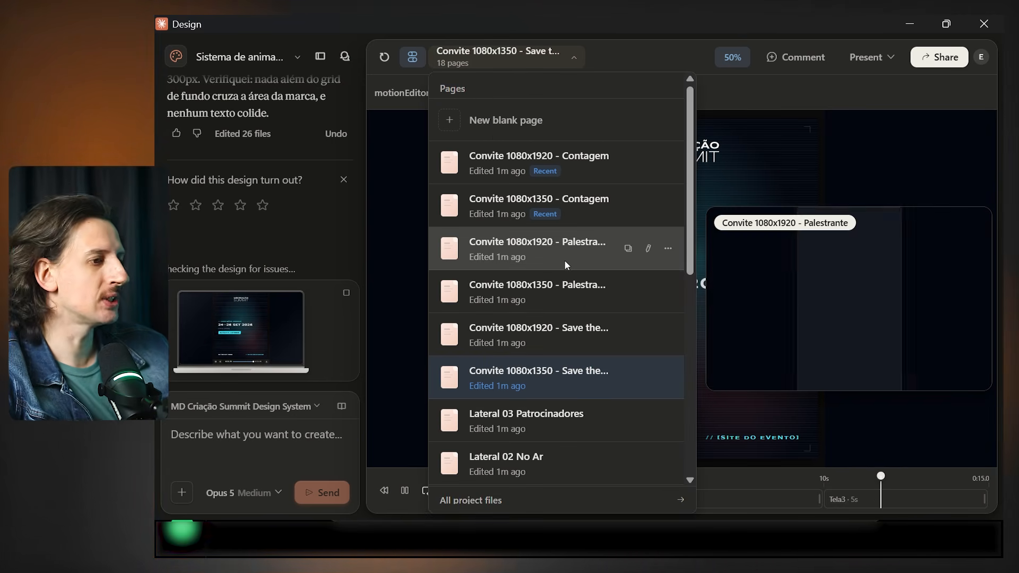
pyautogui.click(565, 266)
pyautogui.moveTo(525, 485); pyautogui.dragTo(853, 496)
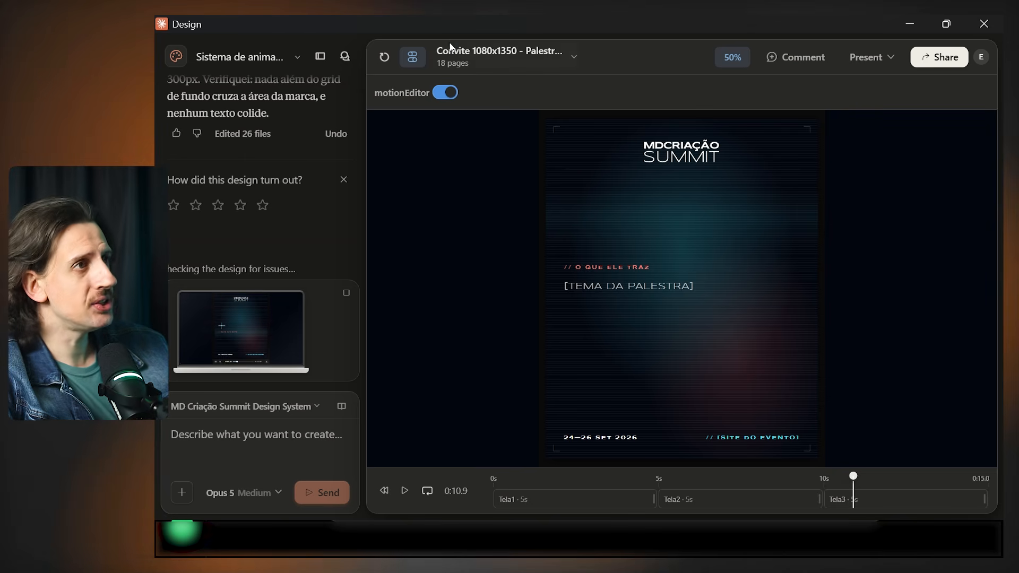
# Step: Switch to the Palco 01 Espera page and export its animation as an MP4 video at the original 1920 × 1080 size
pyautogui.click(523, 59)
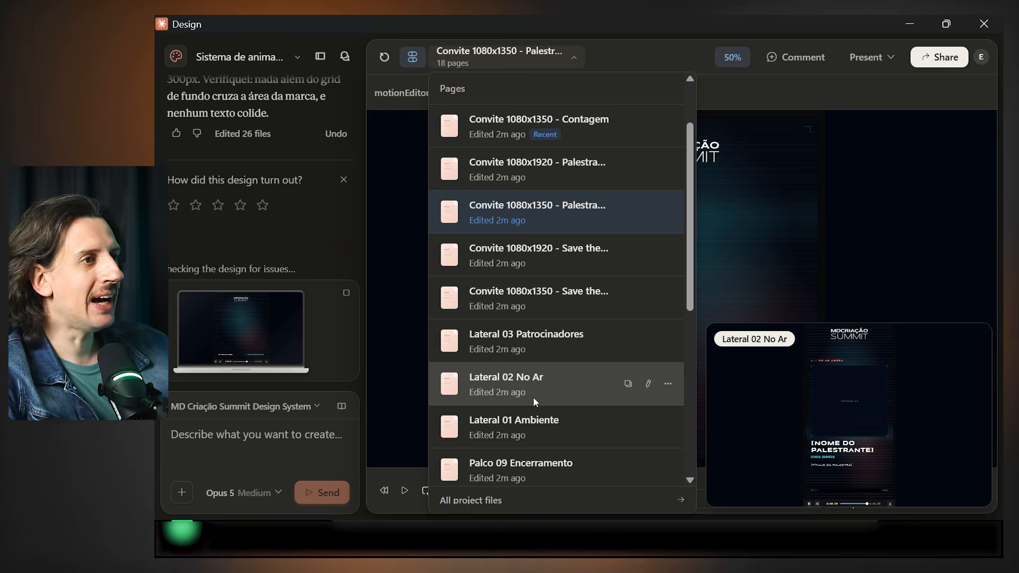
pyautogui.moveTo(531, 481); pyautogui.dragTo(833, 486)
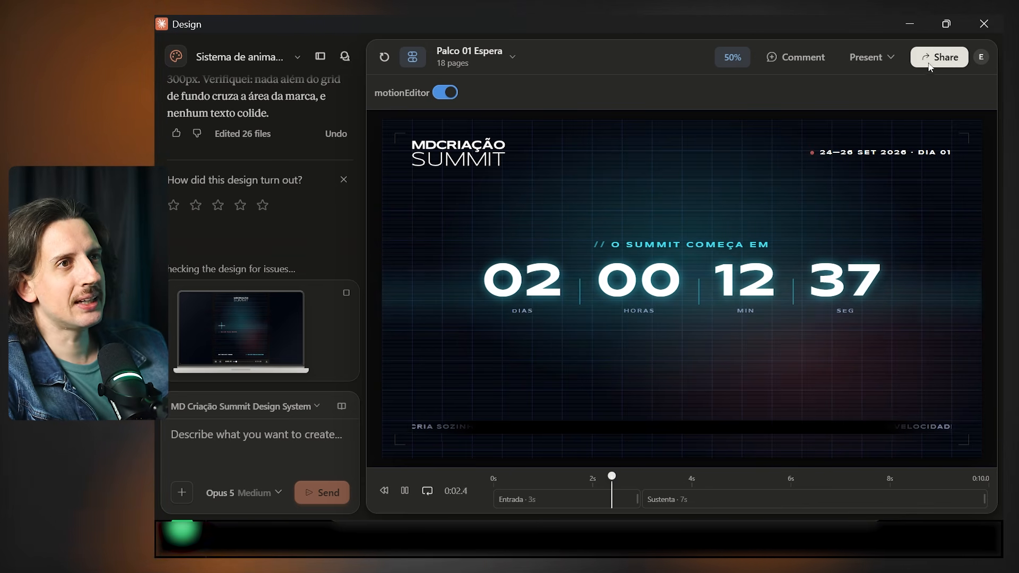
pyautogui.click(944, 58)
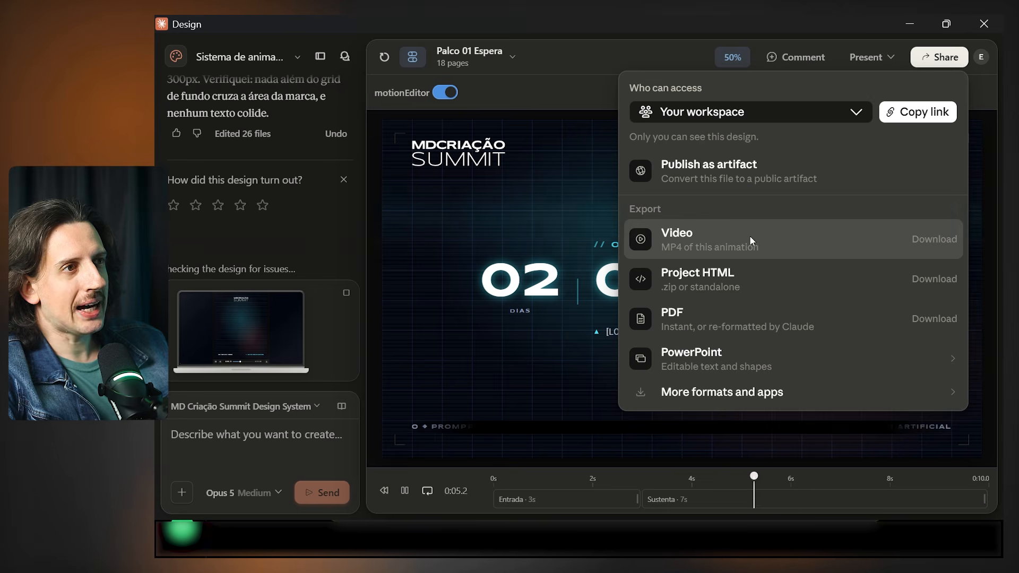
pyautogui.click(689, 250)
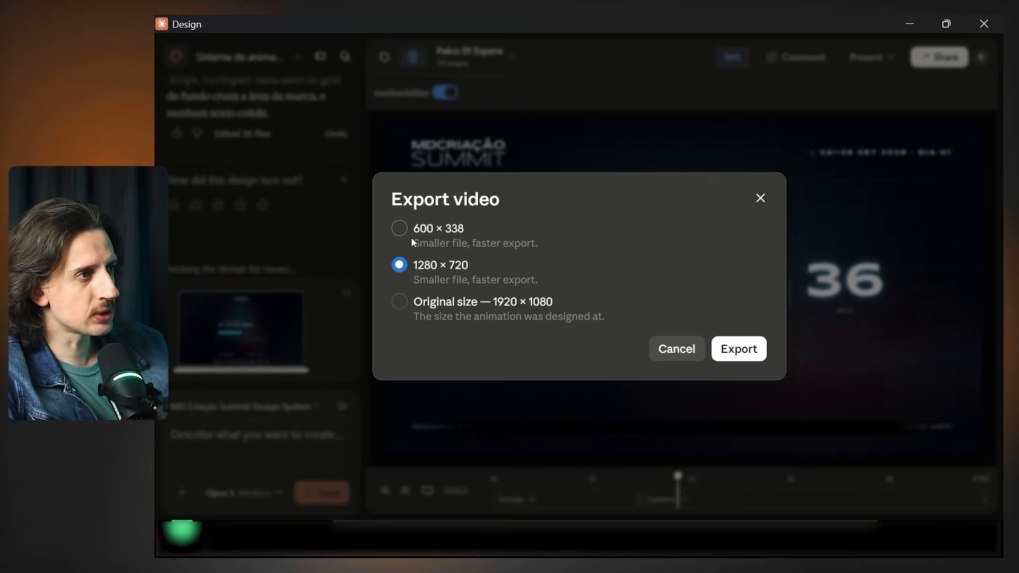
pyautogui.click(402, 301)
pyautogui.click(743, 353)
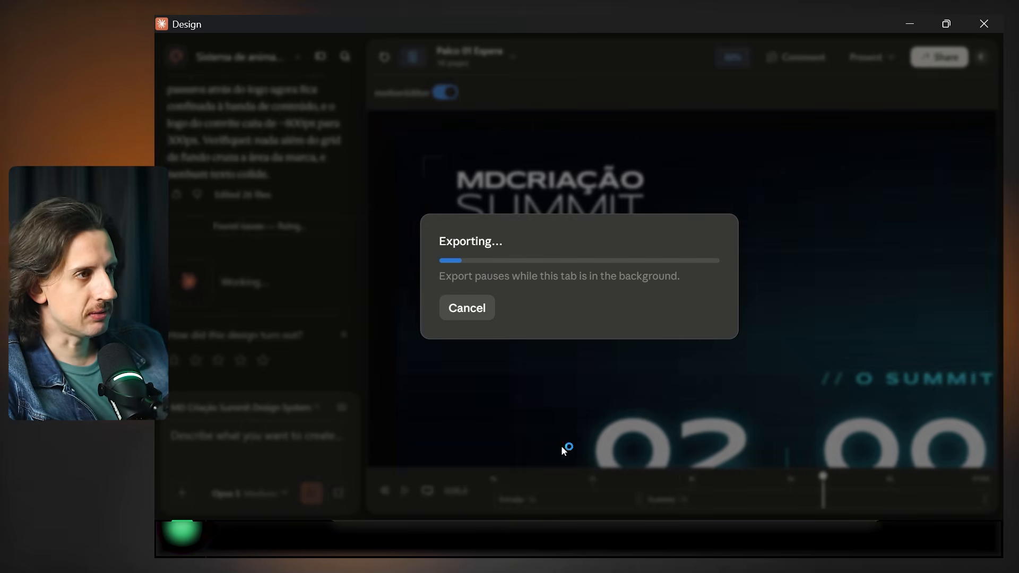